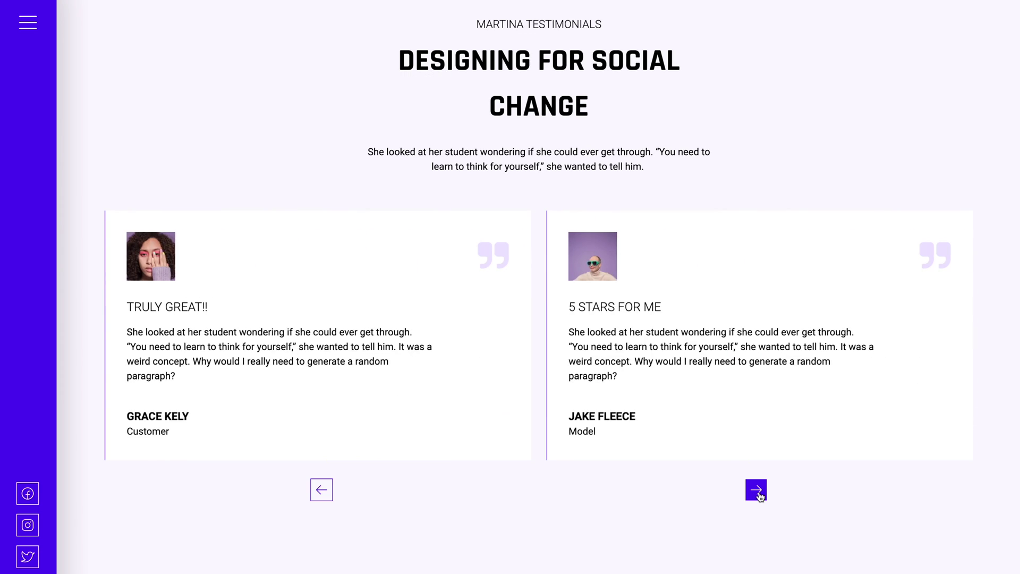
# Advance the testimonials carousel to the next pair of reviews and scroll further down the page
pyautogui.click(758, 494)
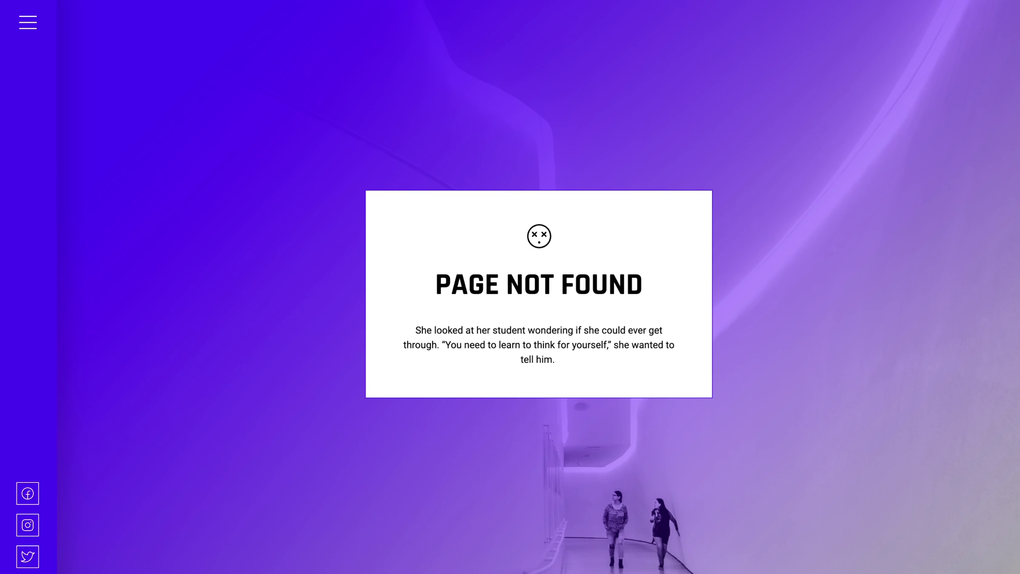
pyautogui.scroll(-4, 538, 287)
pyautogui.scroll(-2, 537, 287)
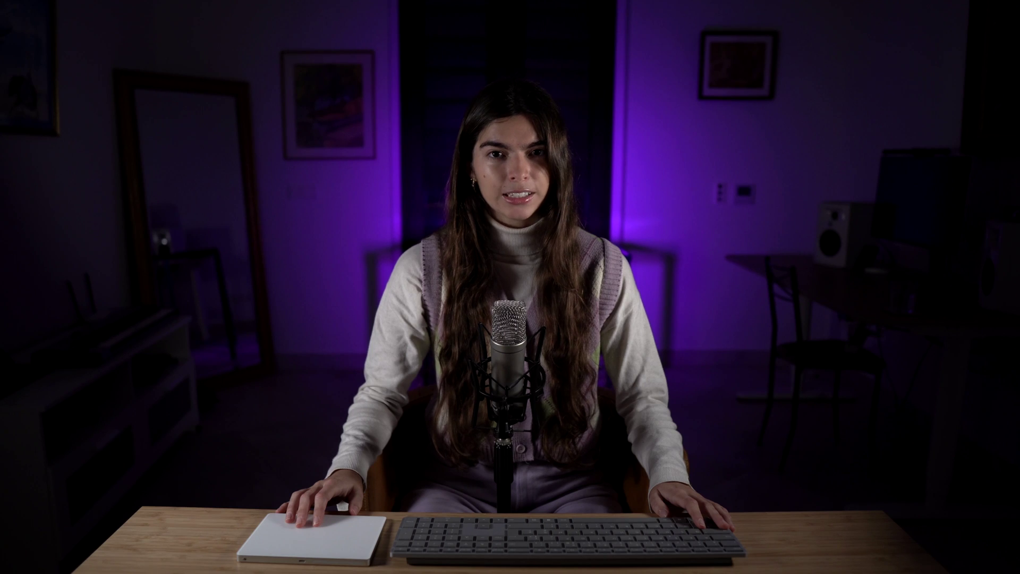
pyautogui.moveTo(527, 508)
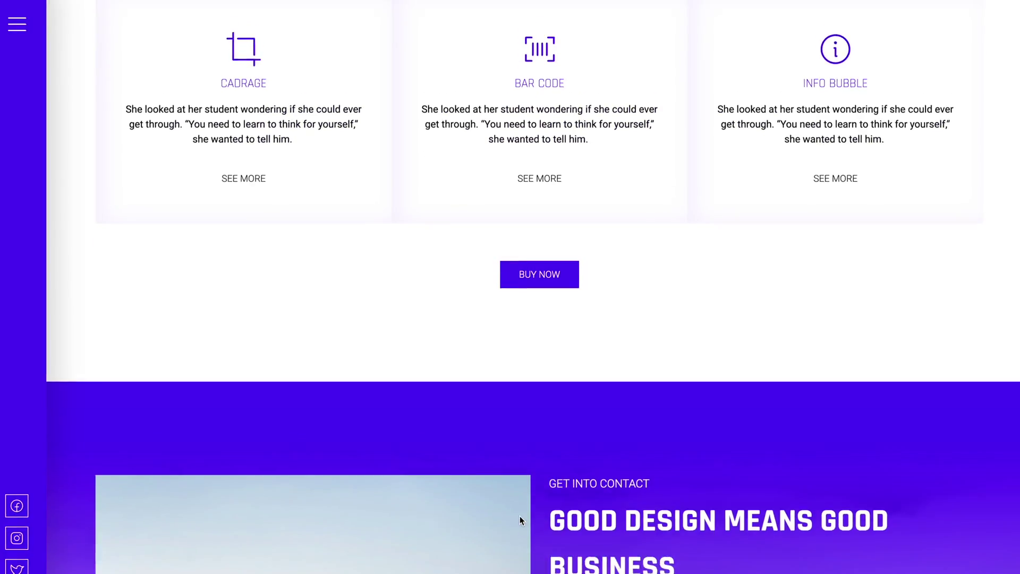
pyautogui.scroll(-5, 519, 516)
pyautogui.scroll(-1, 520, 517)
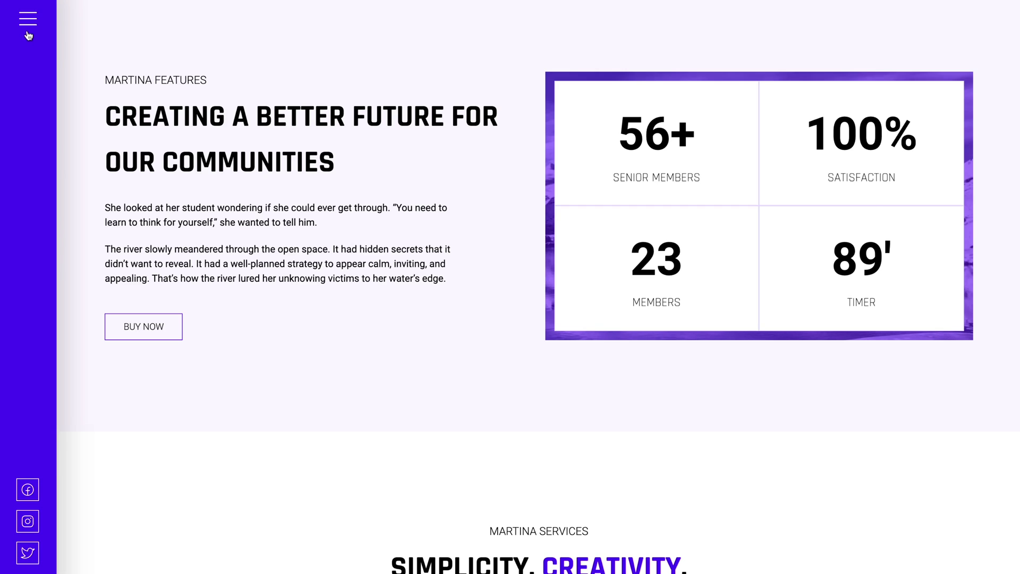
# Open and close the site's navigation panel, then preview a team card's flip effect
pyautogui.click(28, 21)
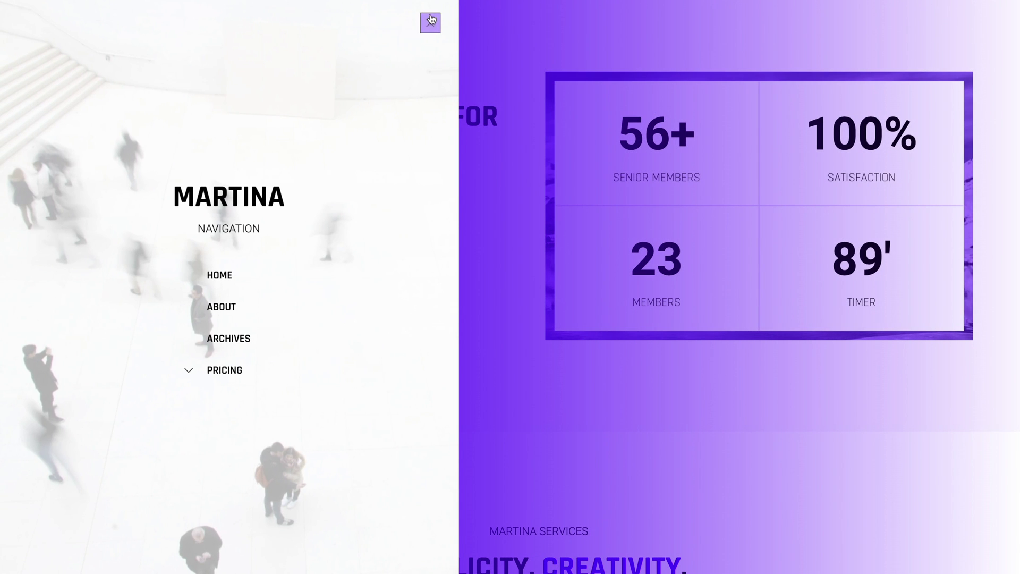
pyautogui.click(429, 21)
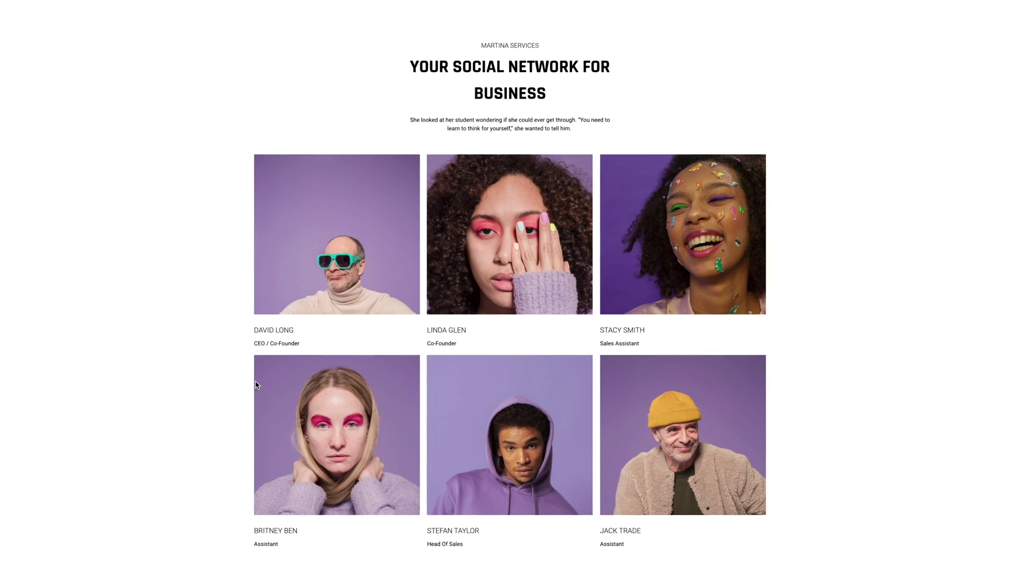
pyautogui.moveTo(631, 295)
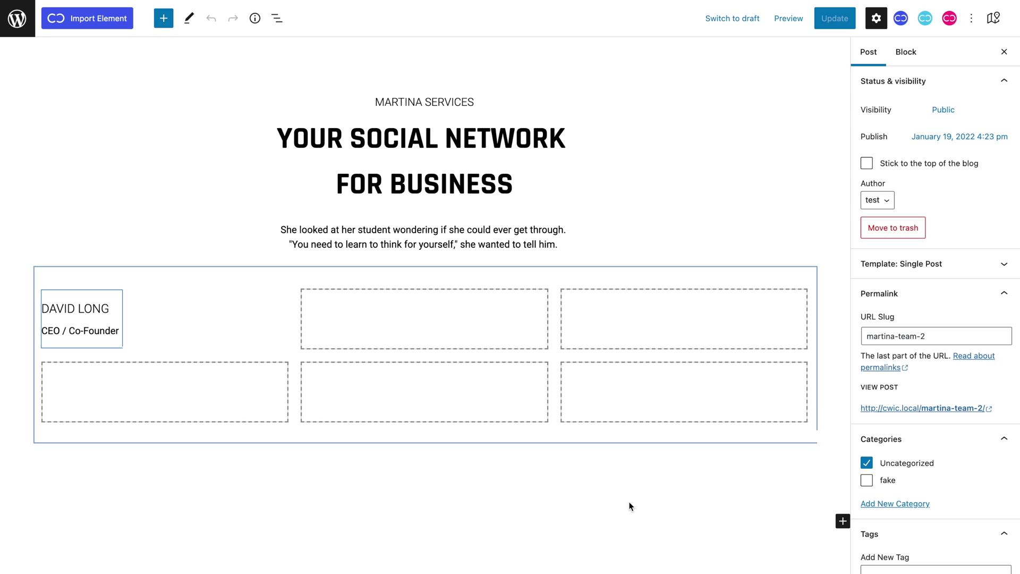
pyautogui.click(274, 333)
pyautogui.click(63, 299)
pyautogui.click(202, 276)
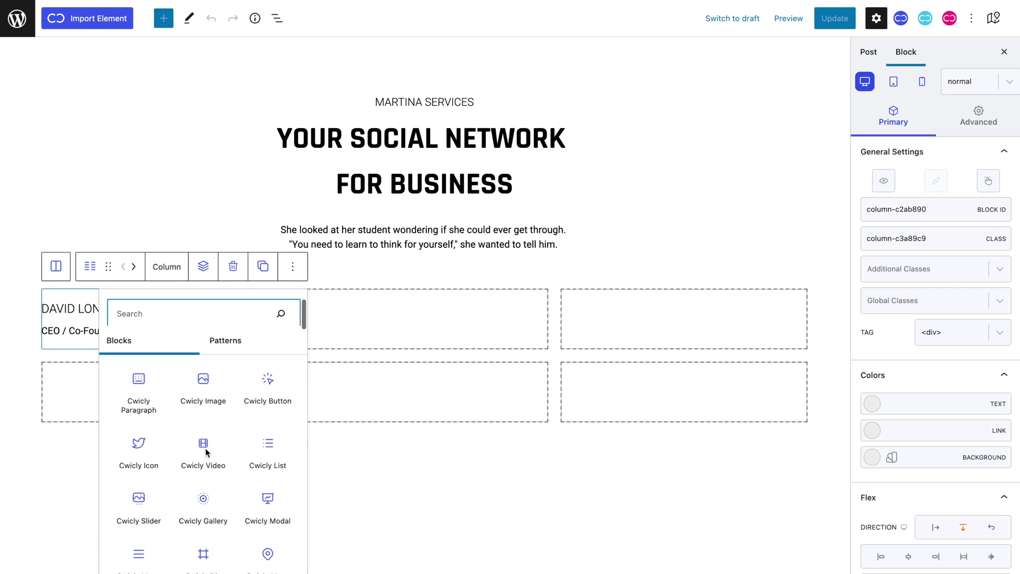
pyautogui.scroll(-1, 205, 447)
pyautogui.click(205, 549)
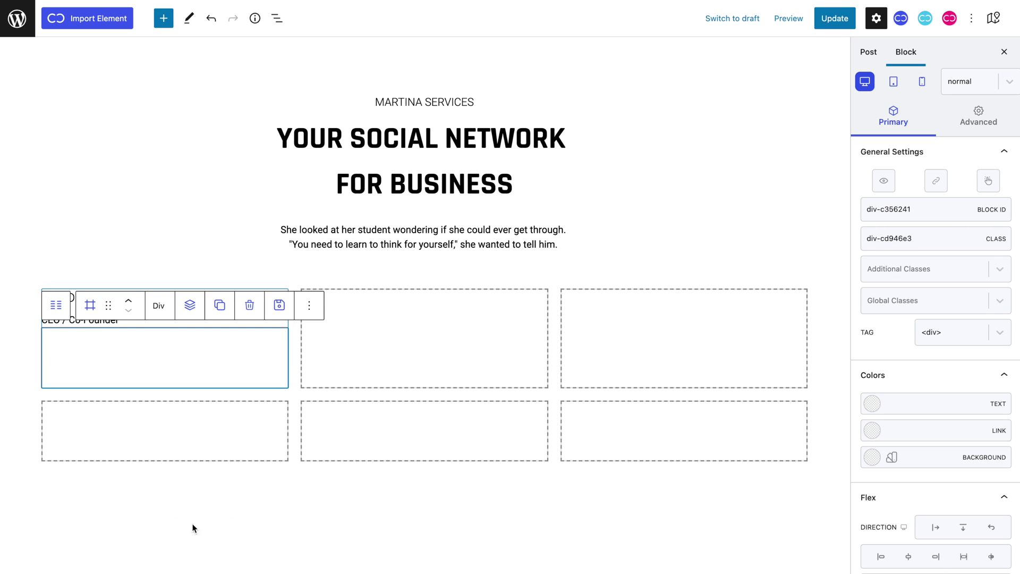
pyautogui.click(128, 301)
pyautogui.click(128, 300)
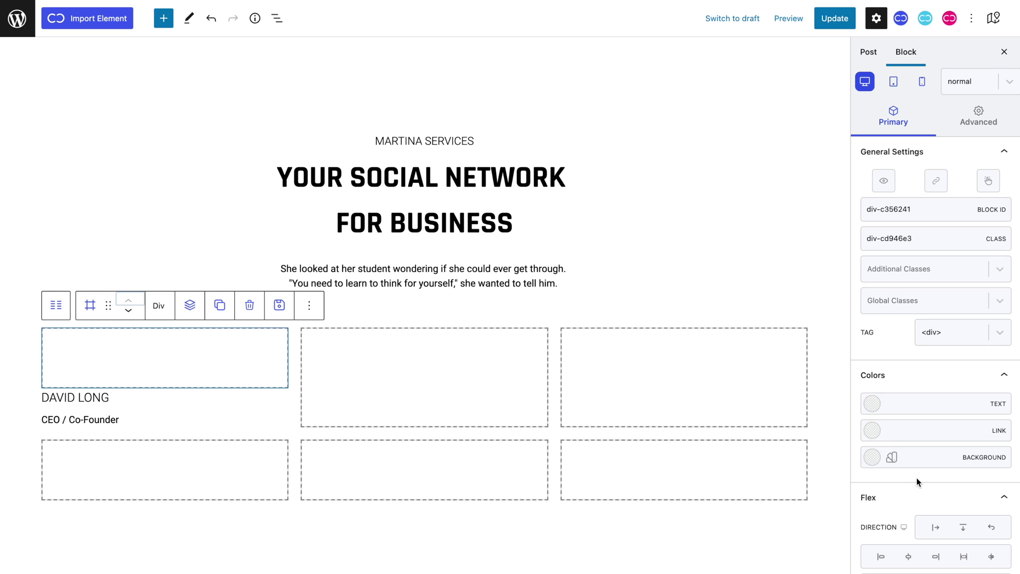
# Set the new Div's flex direction to column and its height to 450 px
pyautogui.click(965, 533)
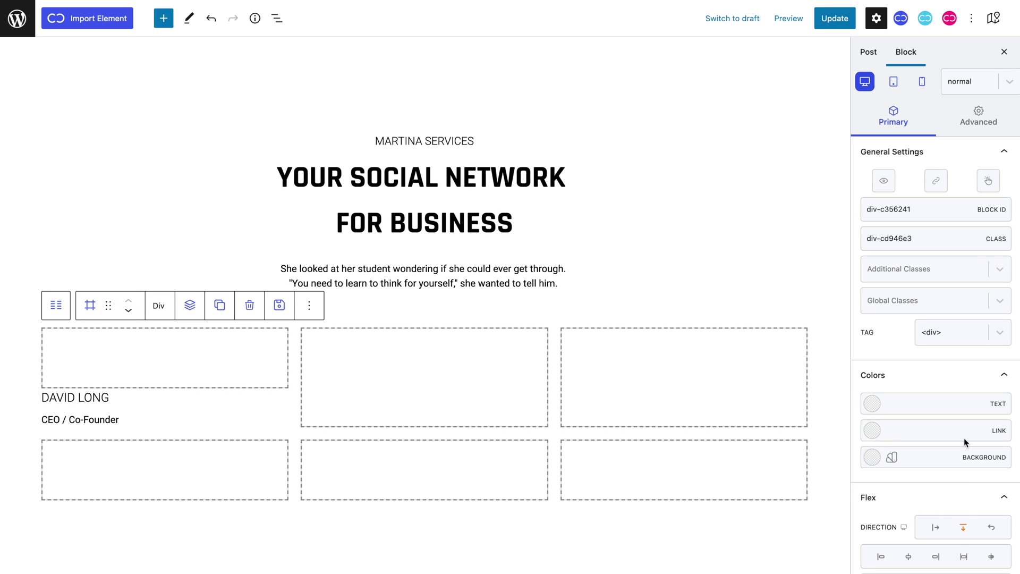
pyautogui.click(981, 128)
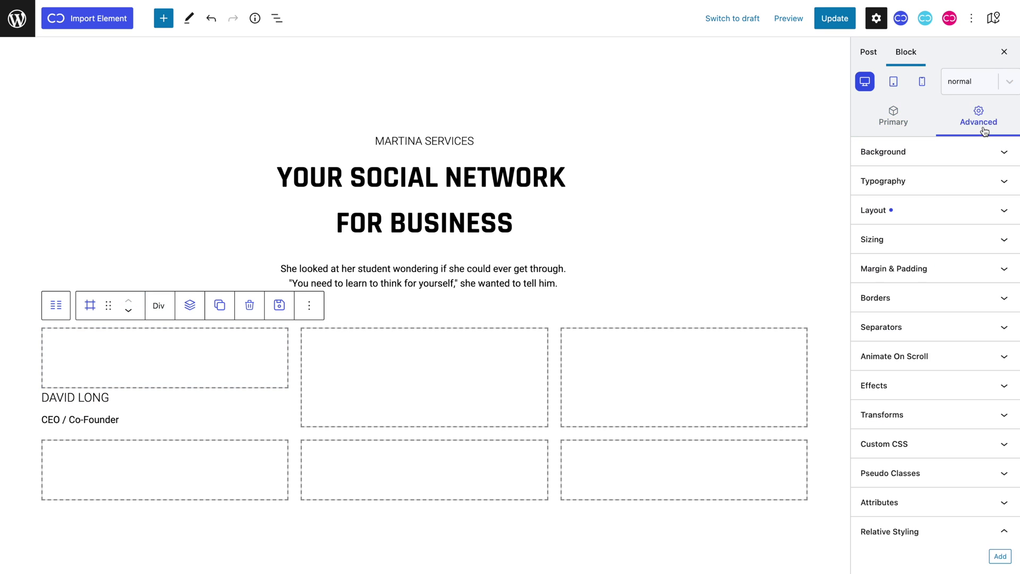
pyautogui.click(978, 243)
pyautogui.click(870, 271)
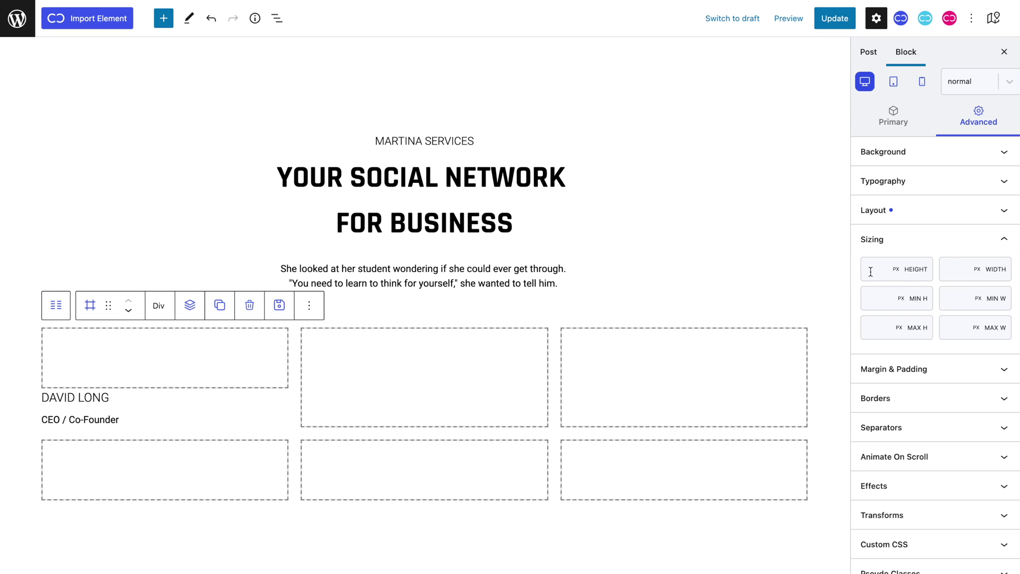
pyautogui.write('450')
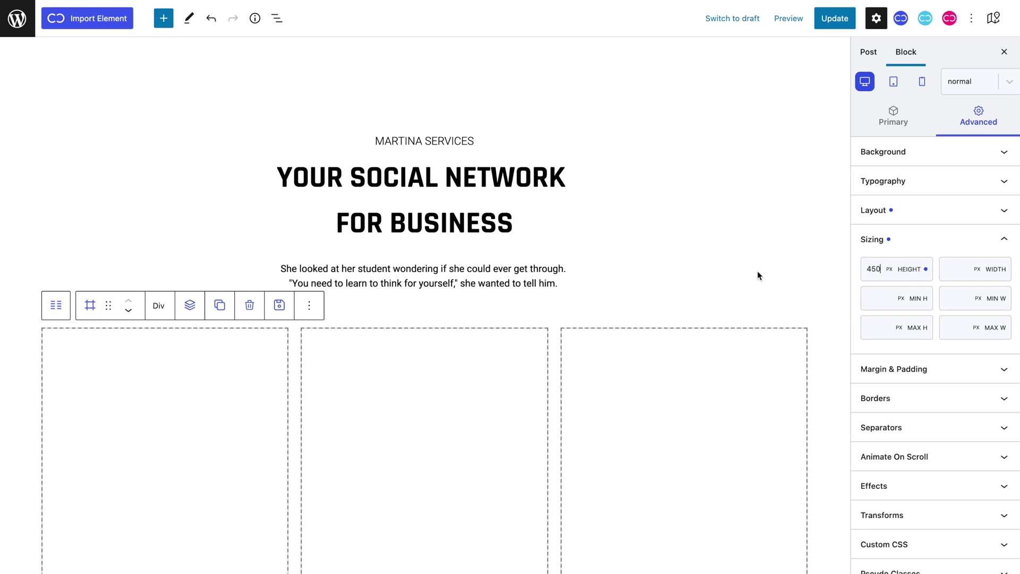
pyautogui.scroll(-5, 756, 274)
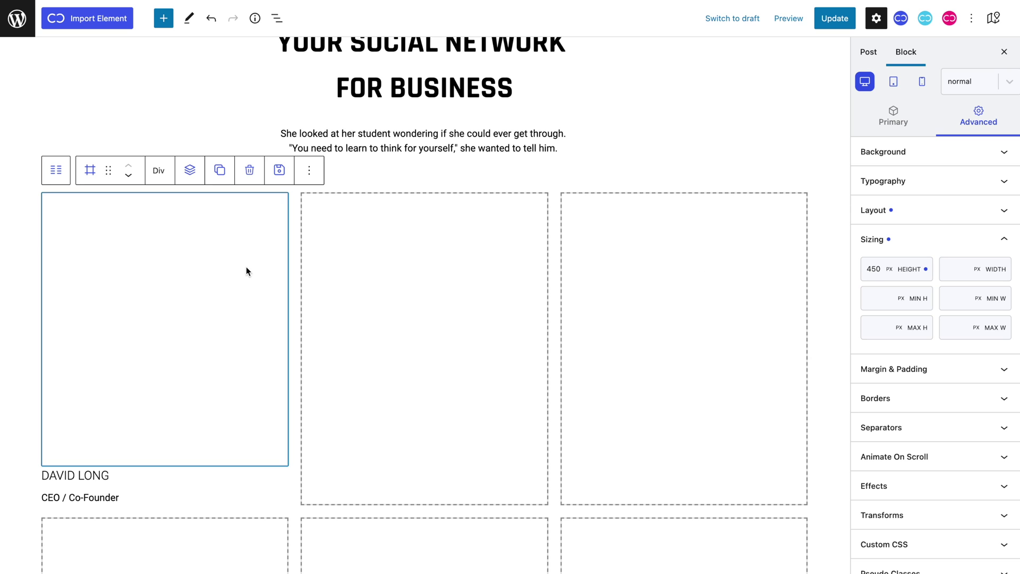
# Insert a Div inside the card with the green-sunglasses portrait as its background image
pyautogui.click(194, 179)
pyautogui.click(196, 542)
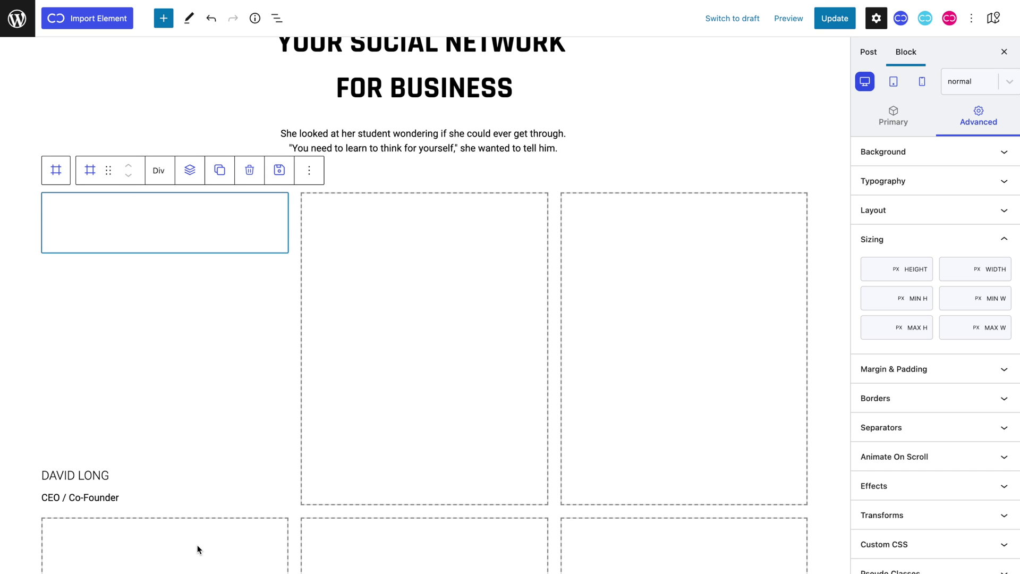
pyautogui.click(927, 154)
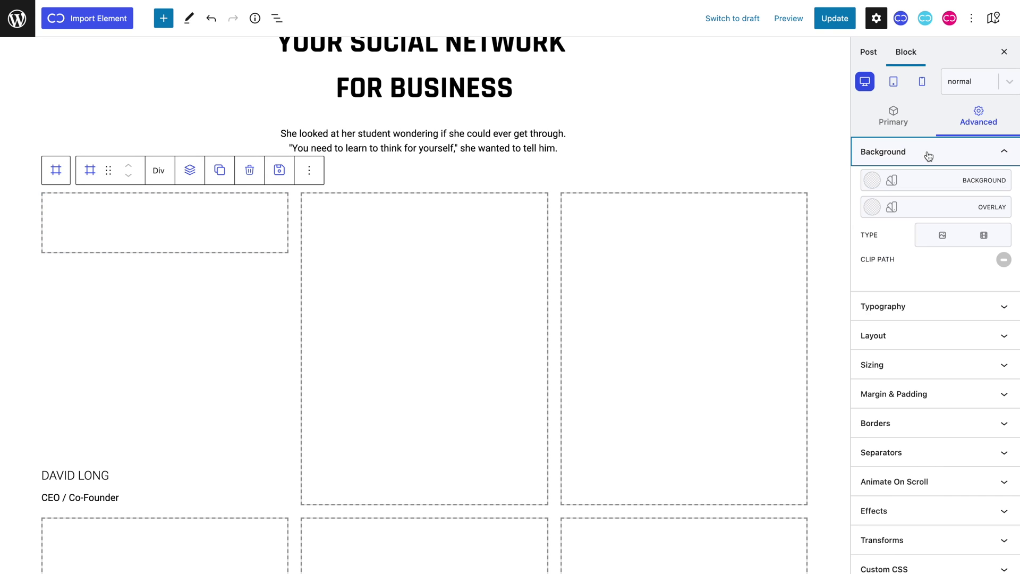
pyautogui.click(941, 240)
pyautogui.click(991, 296)
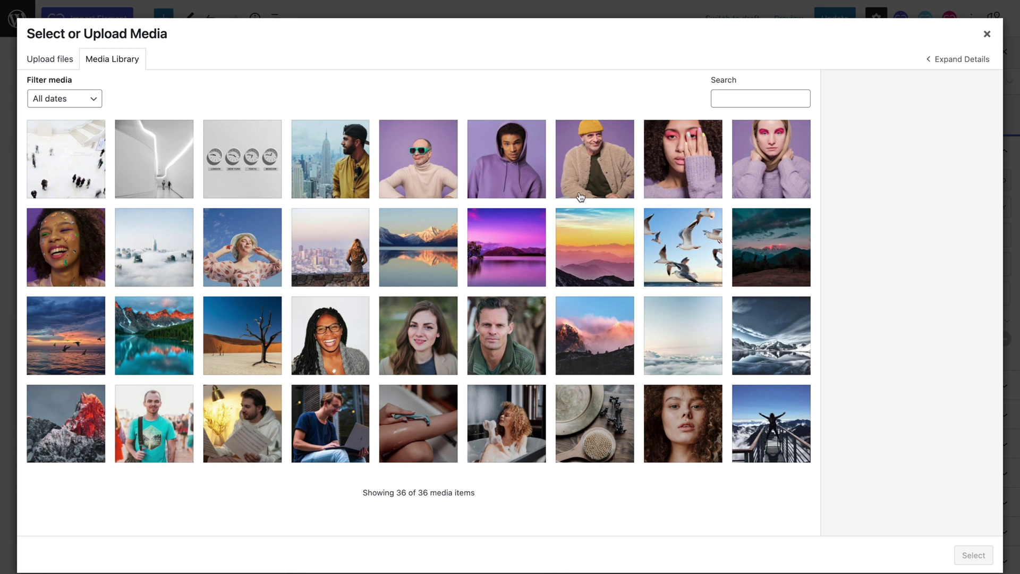
pyautogui.click(447, 160)
pyautogui.click(985, 558)
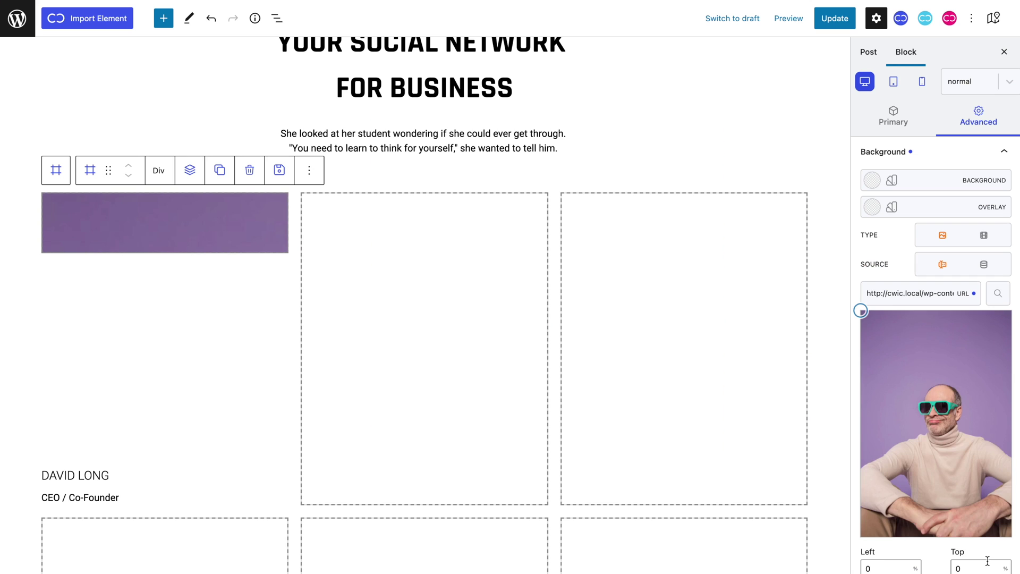
# Size the portrait Div to 450 px height and 100% width
pyautogui.scroll(-5, 959, 508)
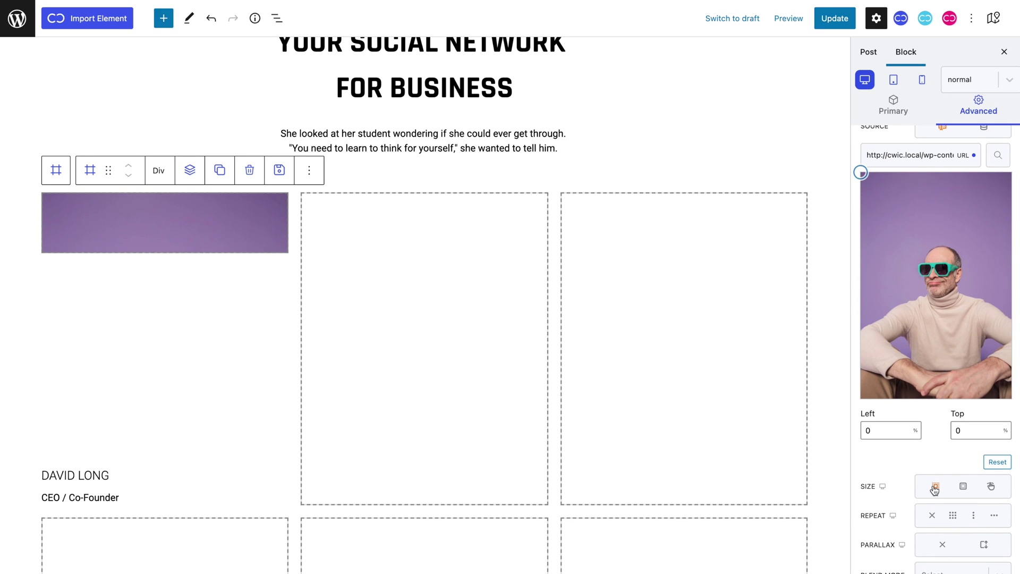
pyautogui.scroll(-8, 933, 491)
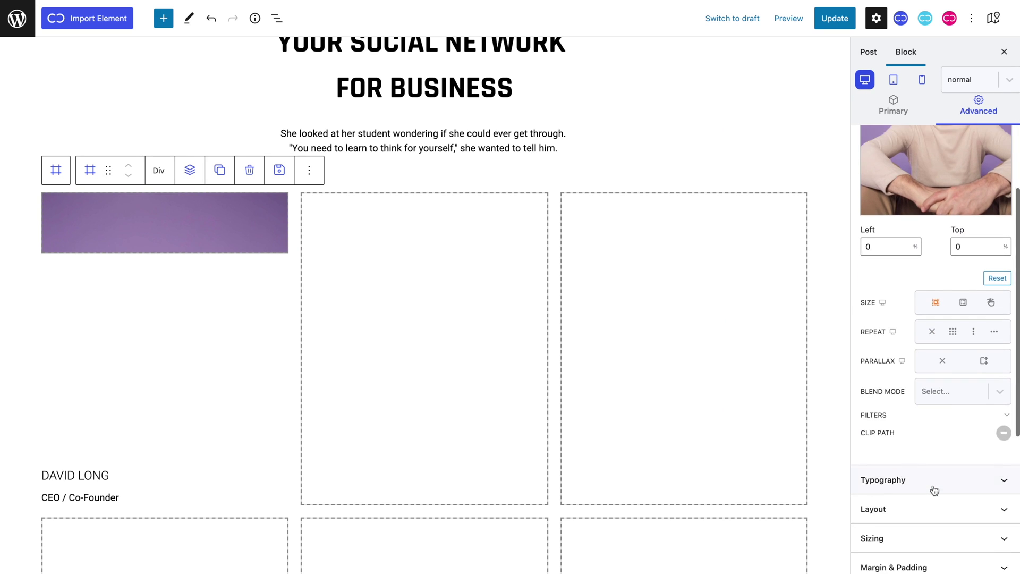
pyautogui.click(933, 495)
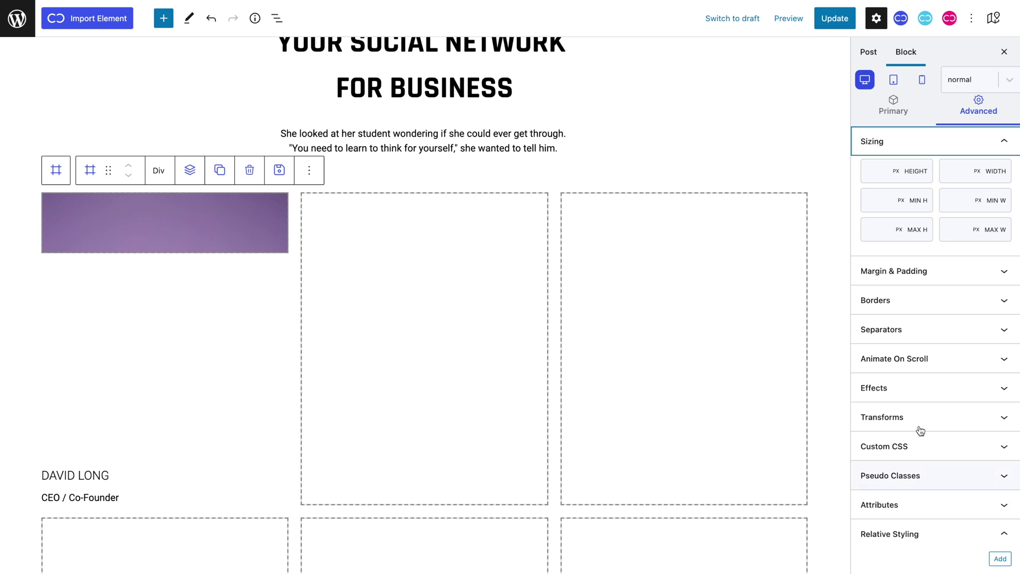
pyautogui.click(880, 177)
pyautogui.write('450')
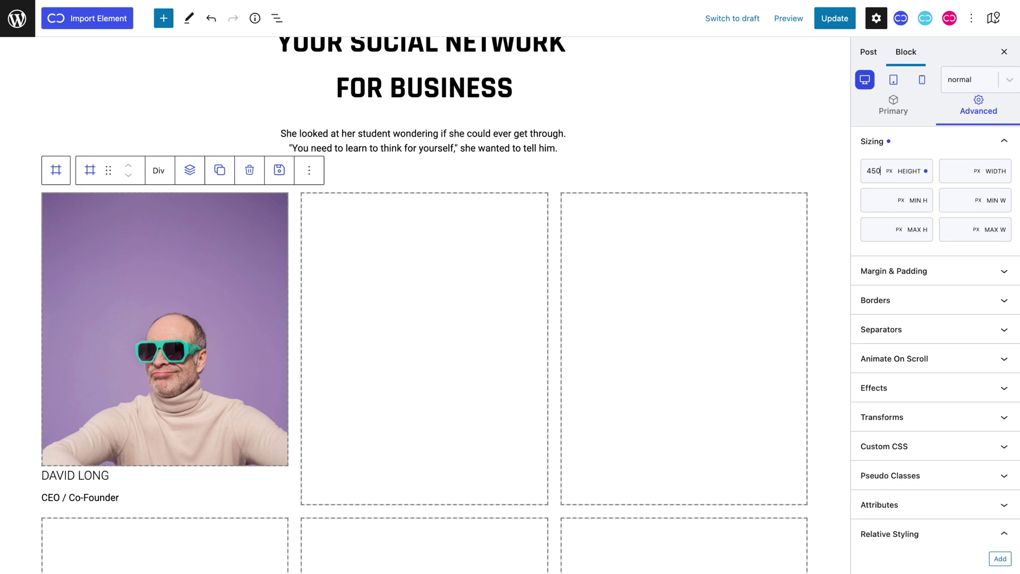
pyautogui.click(940, 171)
pyautogui.write('100%')
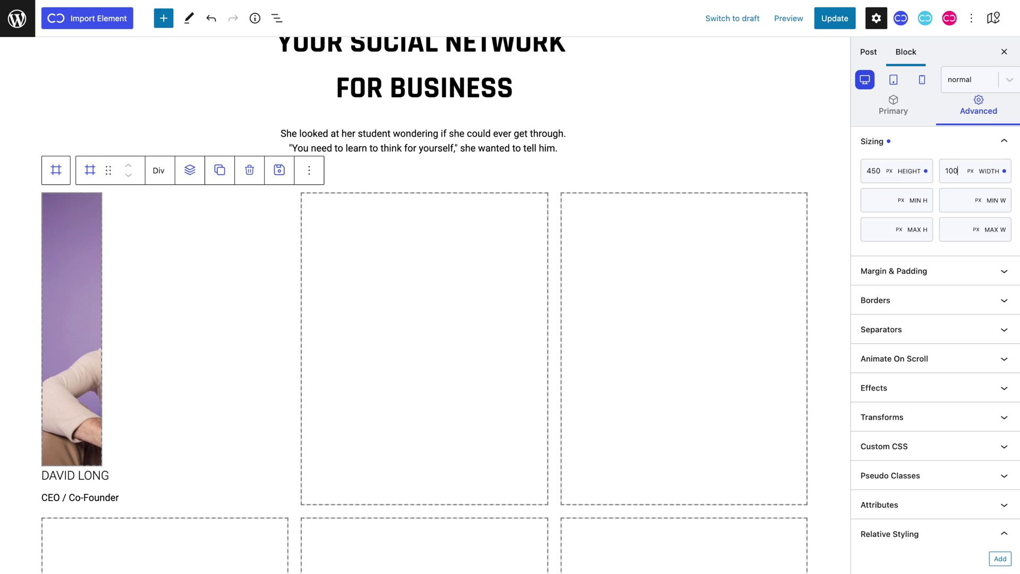
pyautogui.click(97, 209)
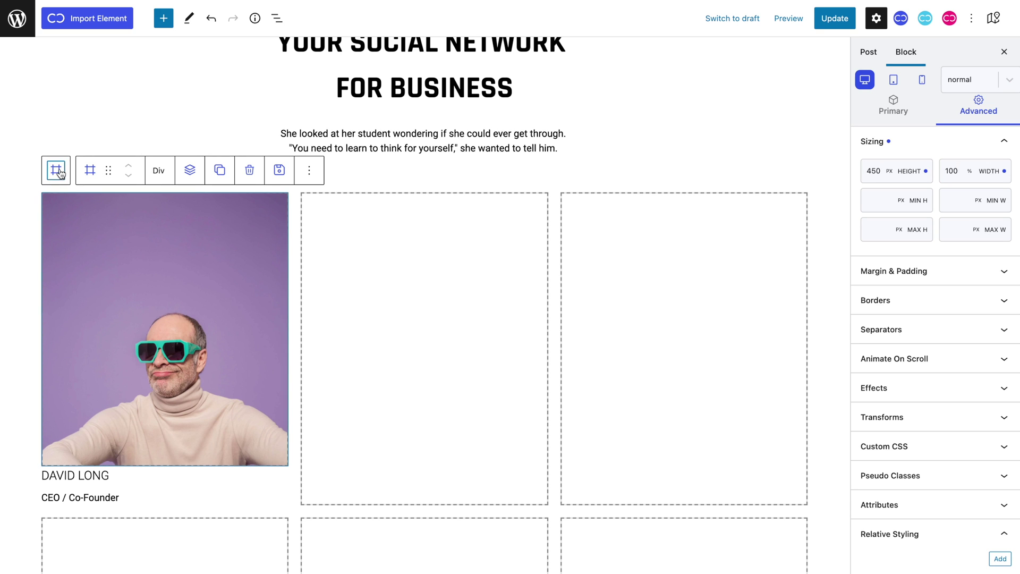
# Add an empty Div below the portrait and centre its items
pyautogui.click(204, 174)
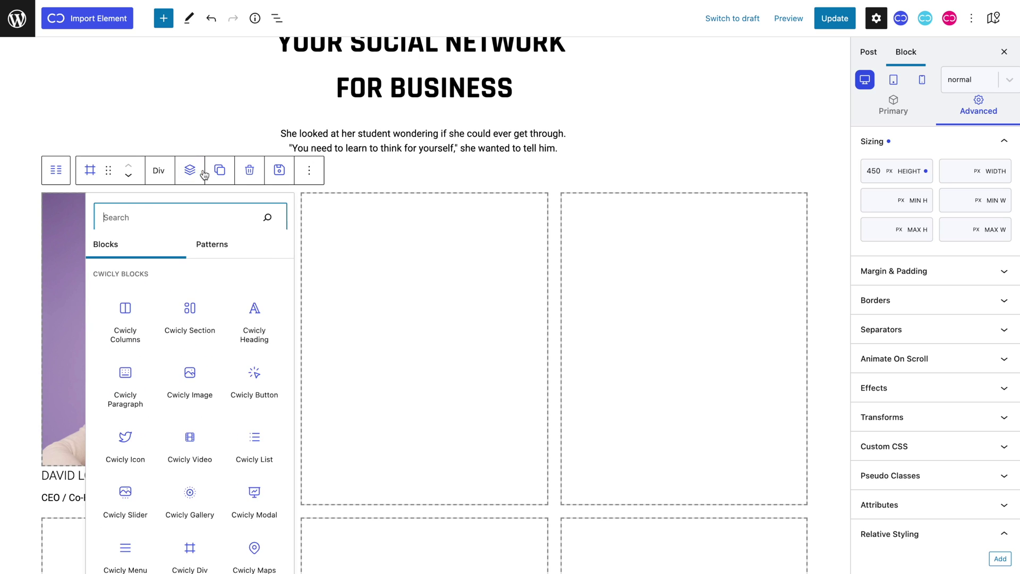
pyautogui.click(204, 545)
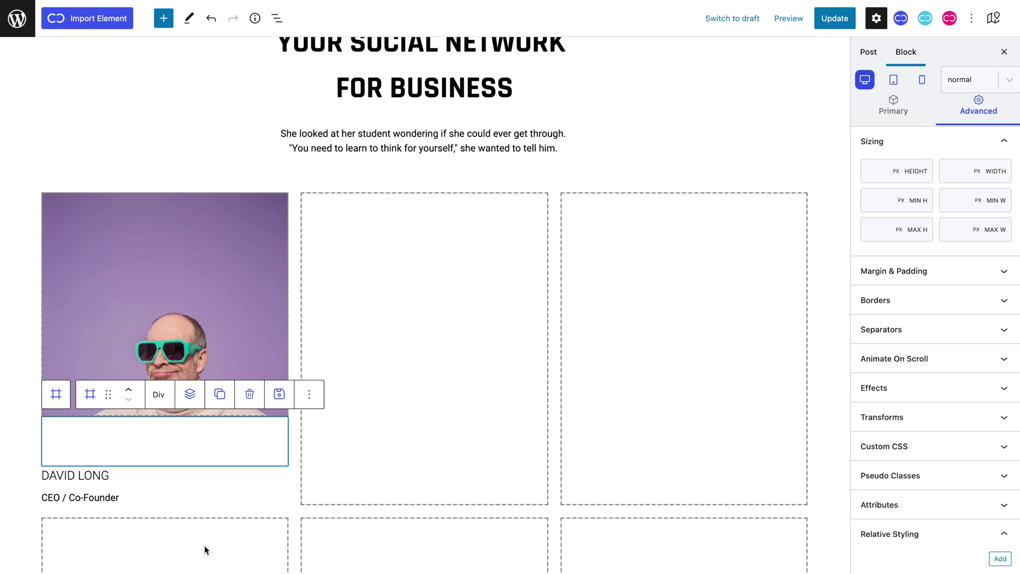
pyautogui.click(867, 117)
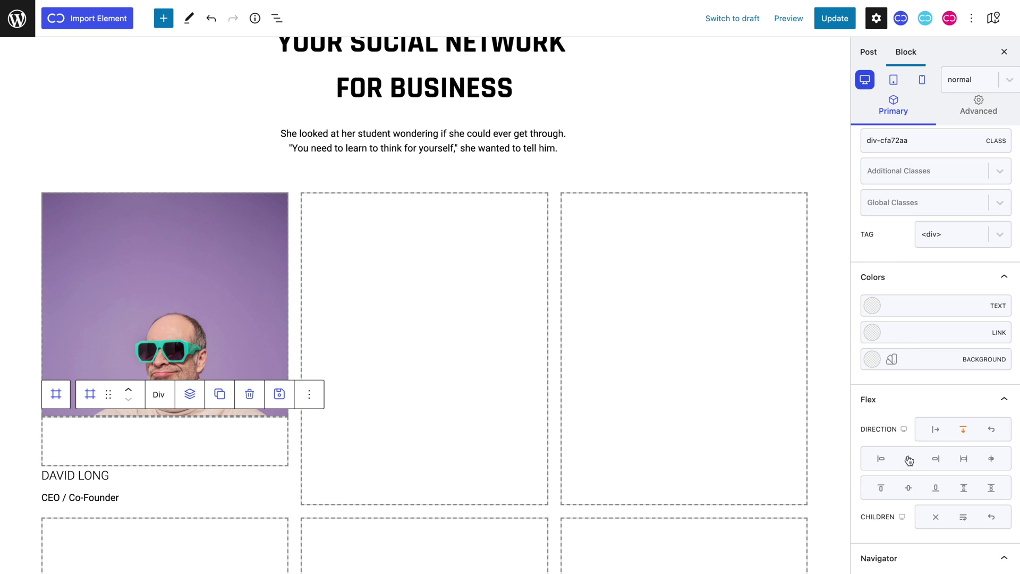
pyautogui.click(906, 492)
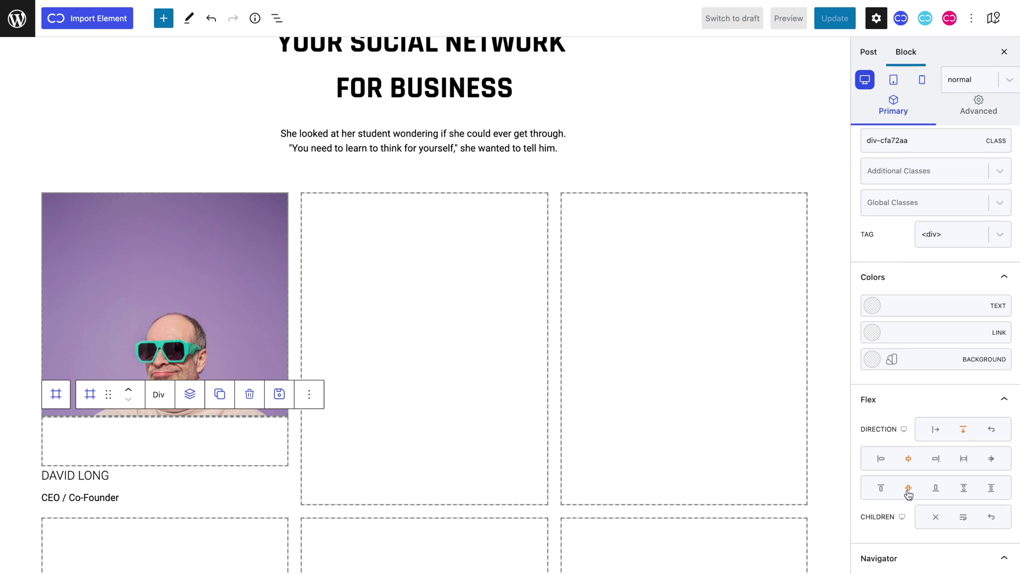
# Give the new Div the cloud image as its background, sized to cover
pyautogui.click(972, 122)
pyautogui.click(973, 152)
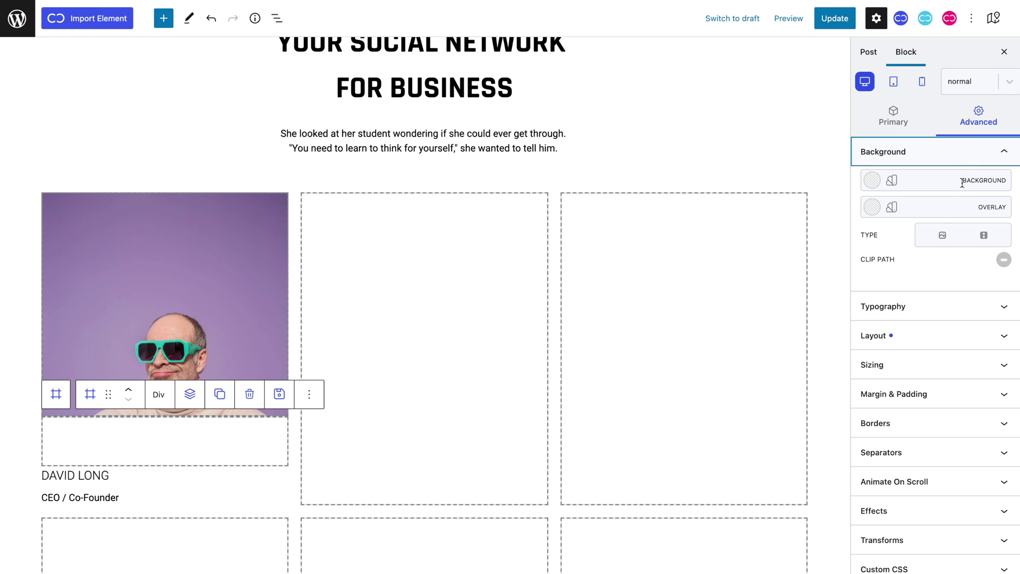
pyautogui.click(941, 236)
pyautogui.click(990, 290)
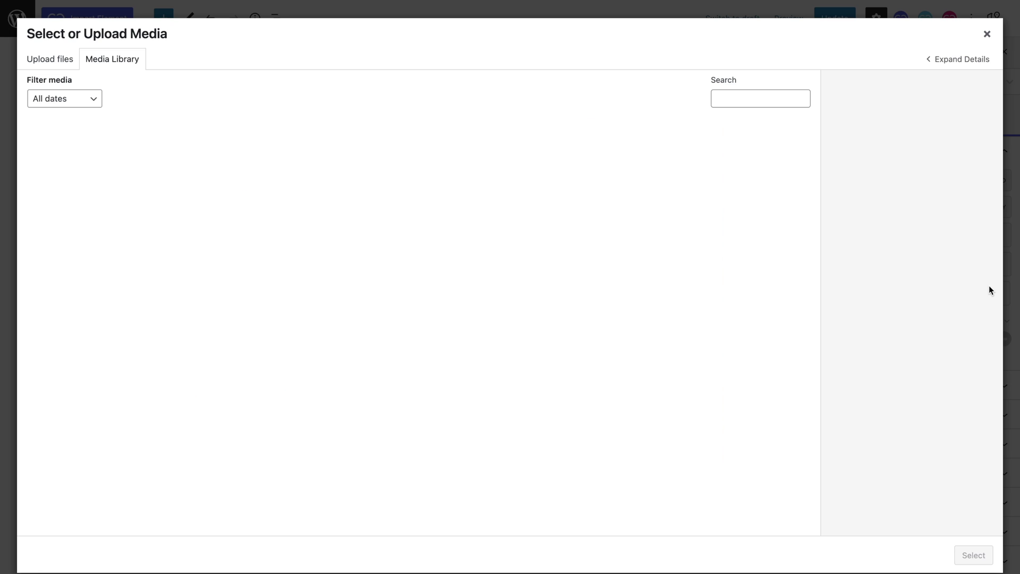
pyautogui.click(682, 336)
pyautogui.click(969, 554)
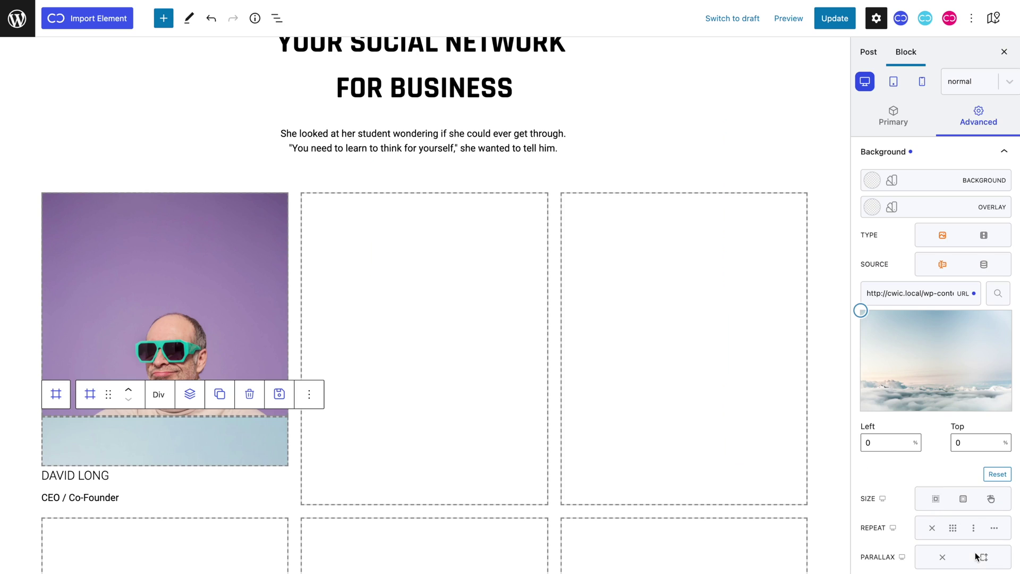
pyautogui.click(935, 501)
# Set the background overlay colour to purple #5100f5b3
pyautogui.click(871, 212)
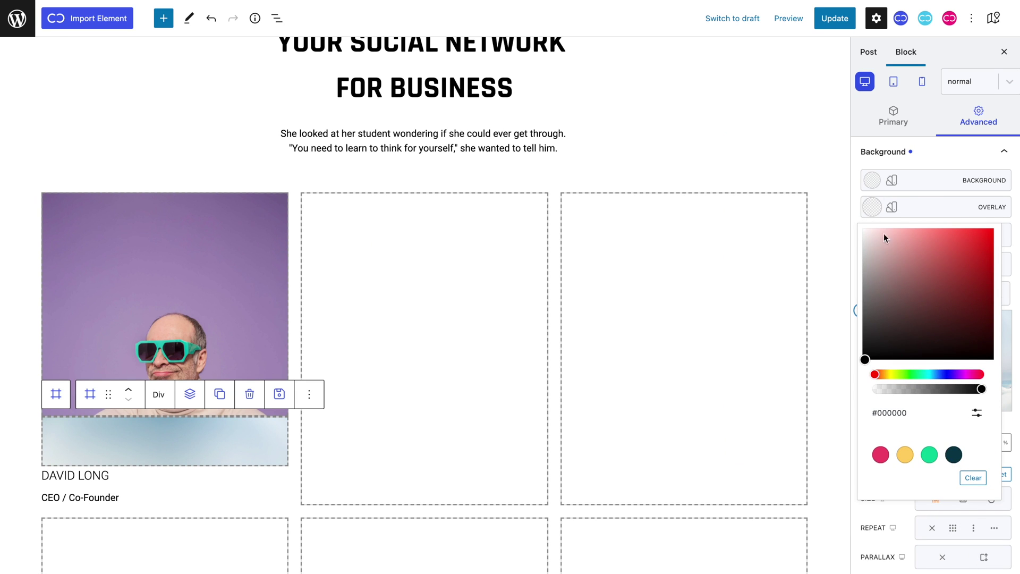
pyautogui.click(975, 412)
pyautogui.doubleClick(926, 440)
pyautogui.hotkey('ctrl', 'v')
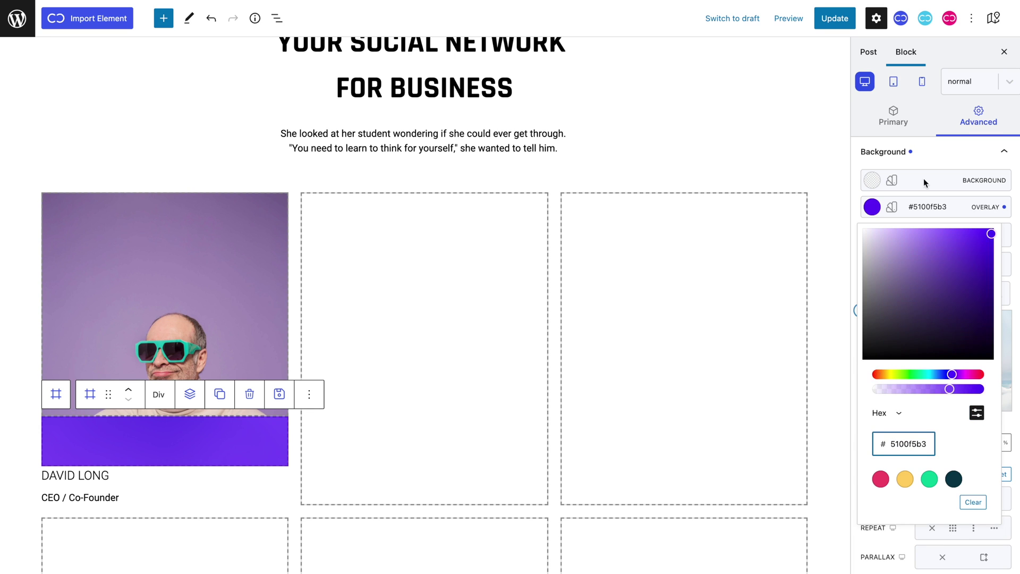
pyautogui.click(922, 182)
# Set the overlay Div's height to 450 px and width to 100%
pyautogui.scroll(-4, 945, 197)
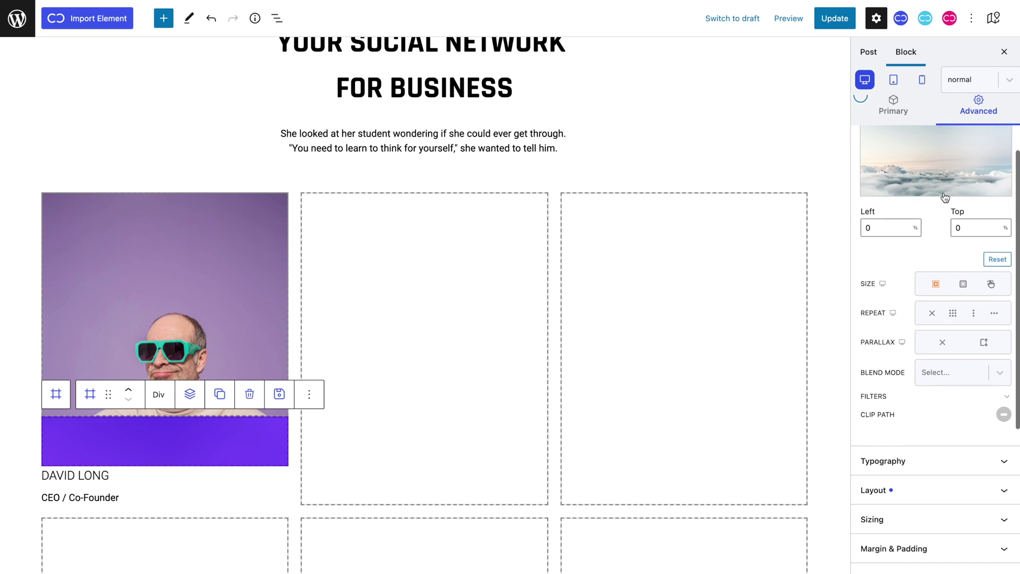
pyautogui.click(905, 518)
pyautogui.click(875, 178)
pyautogui.write('450')
pyautogui.click(963, 168)
pyautogui.write('100%')
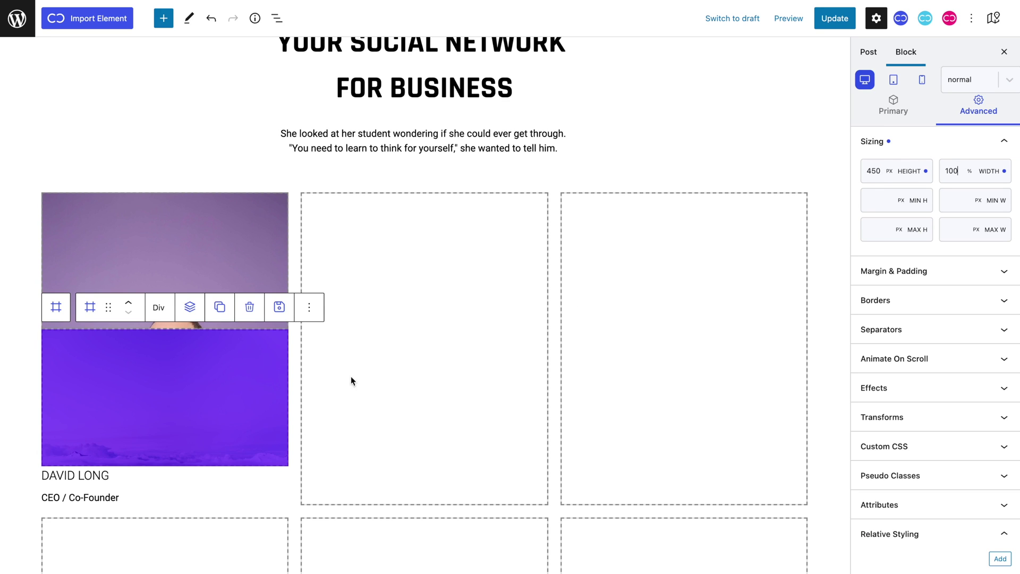
# Insert an Icon block in the purple overlay with size 25 and white #ffffff colour
pyautogui.click(179, 317)
pyautogui.click(125, 255)
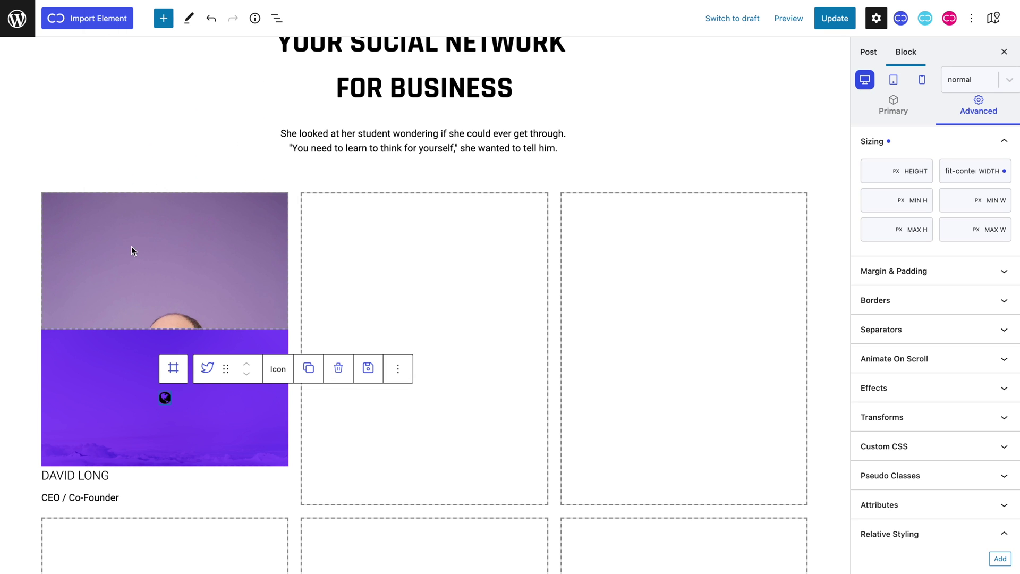
pyautogui.click(869, 104)
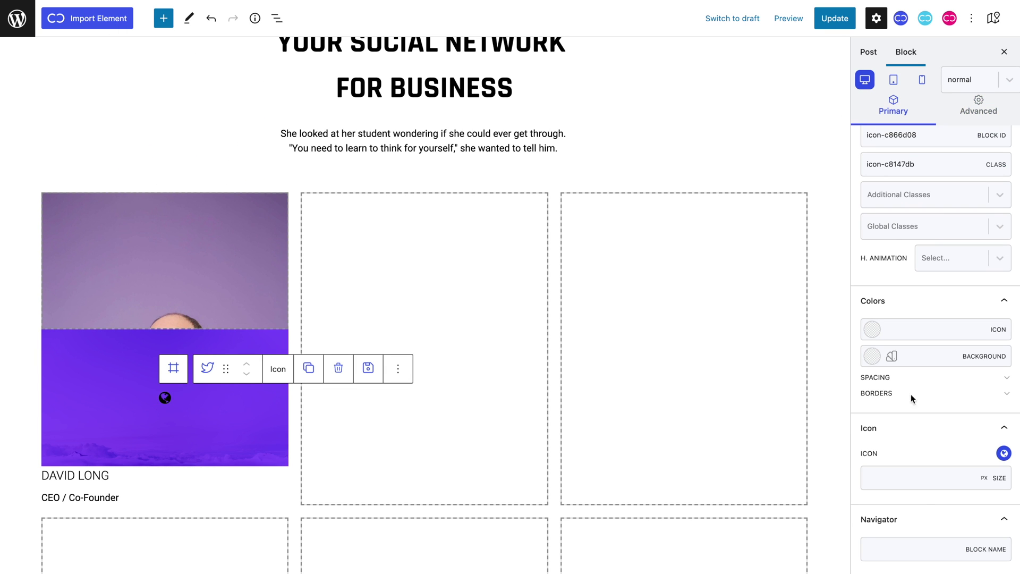
pyautogui.click(923, 481)
pyautogui.write('25')
pyautogui.click(877, 331)
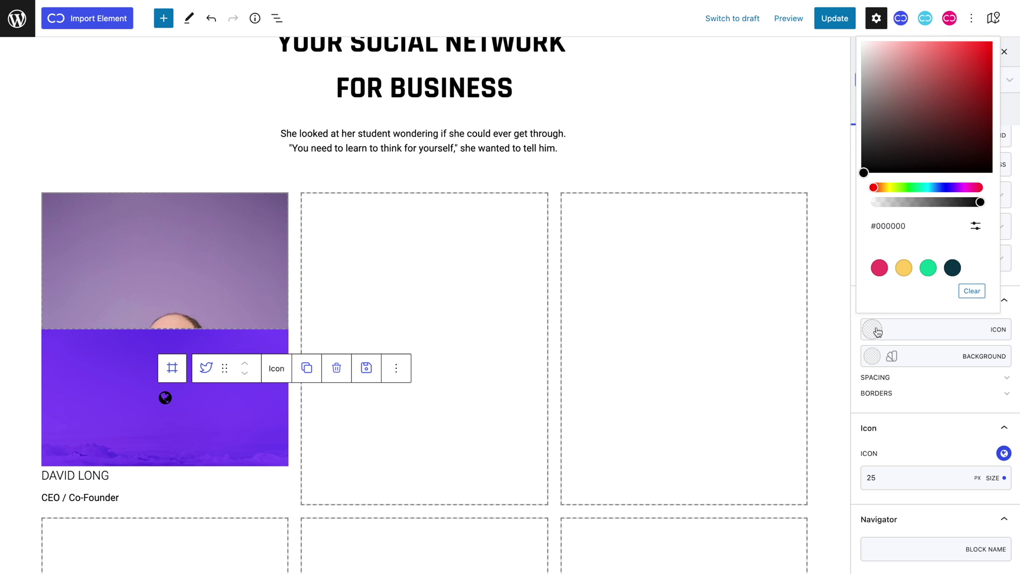
pyautogui.moveTo(892, 85); pyautogui.dragTo(821, 6)
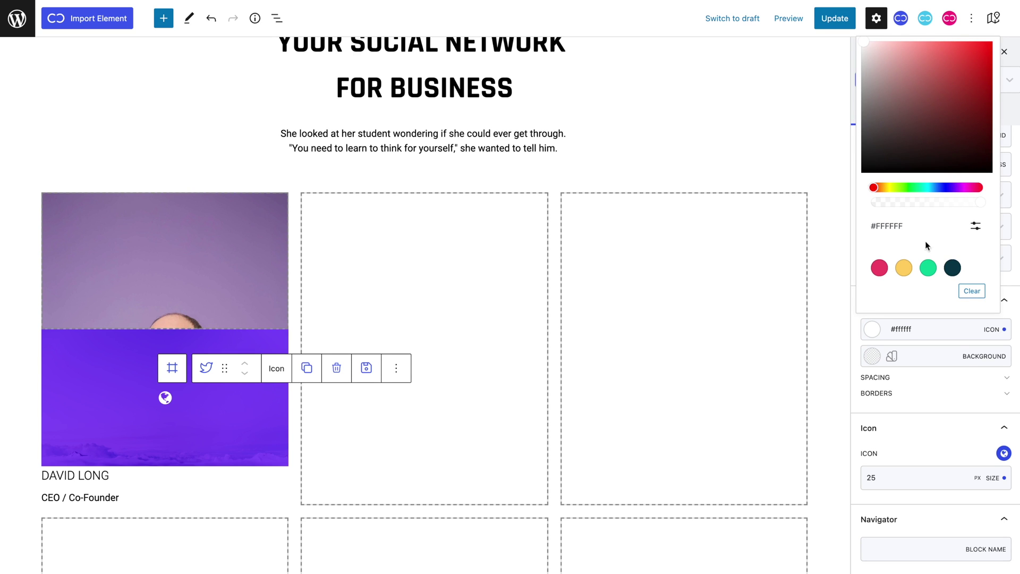
pyautogui.click(1003, 453)
# Replace the globe with the Phosphor Light Facebook icon found by searching 'face'
pyautogui.click(959, 255)
pyautogui.click(948, 305)
pyautogui.click(903, 285)
pyautogui.write('face')
pyautogui.click(874, 425)
pyautogui.click(1001, 454)
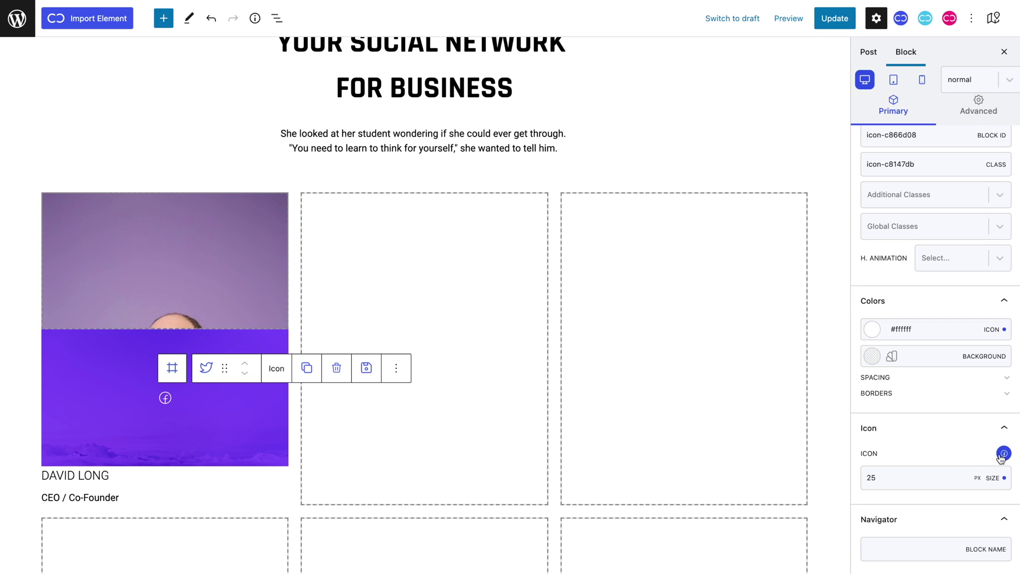
pyautogui.click(972, 118)
# Give the icon a linked 1 px solid border and linked 5 px padding
pyautogui.click(968, 296)
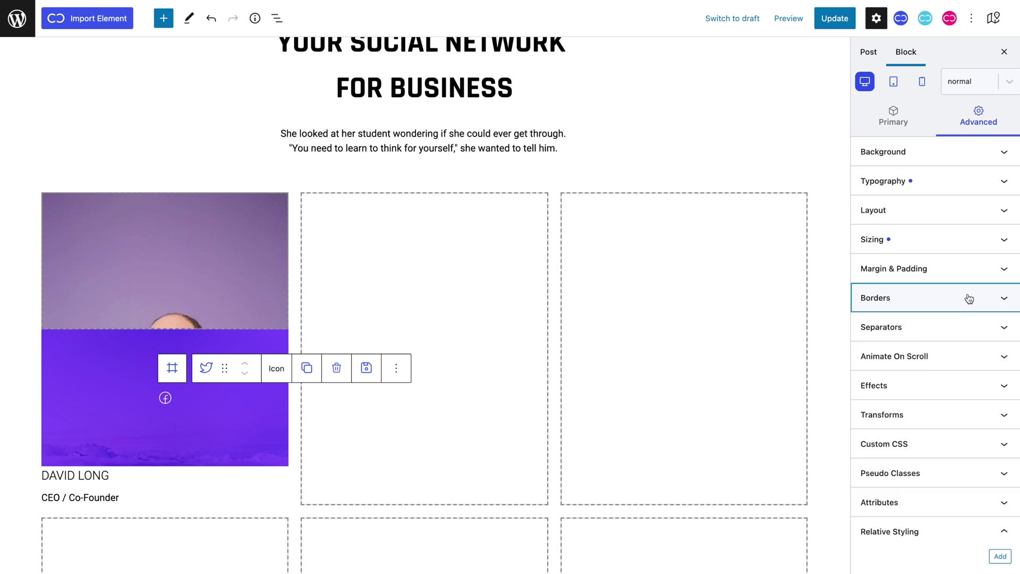
pyautogui.click(871, 481)
pyautogui.write('1')
pyautogui.click(916, 445)
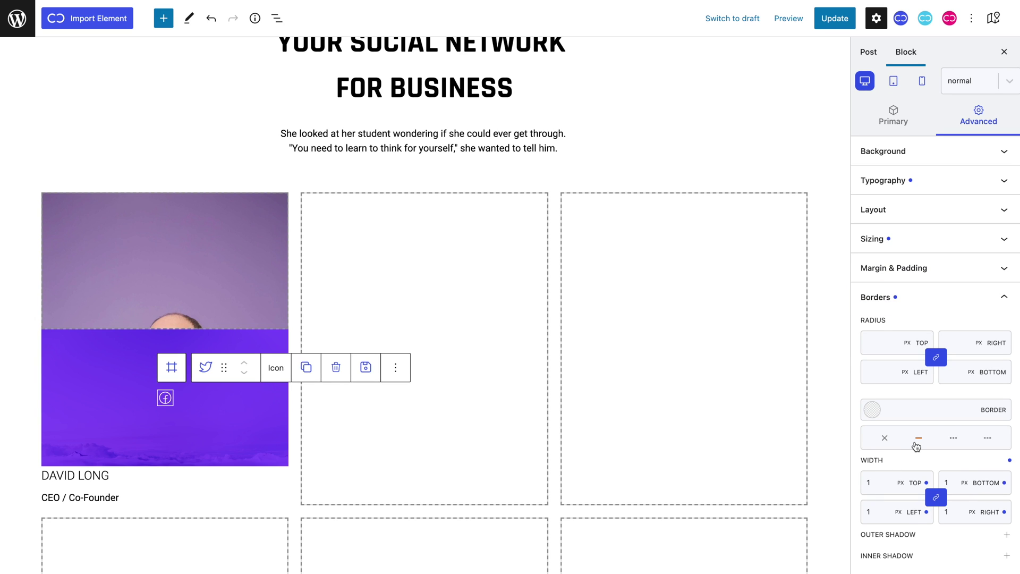
pyautogui.click(929, 268)
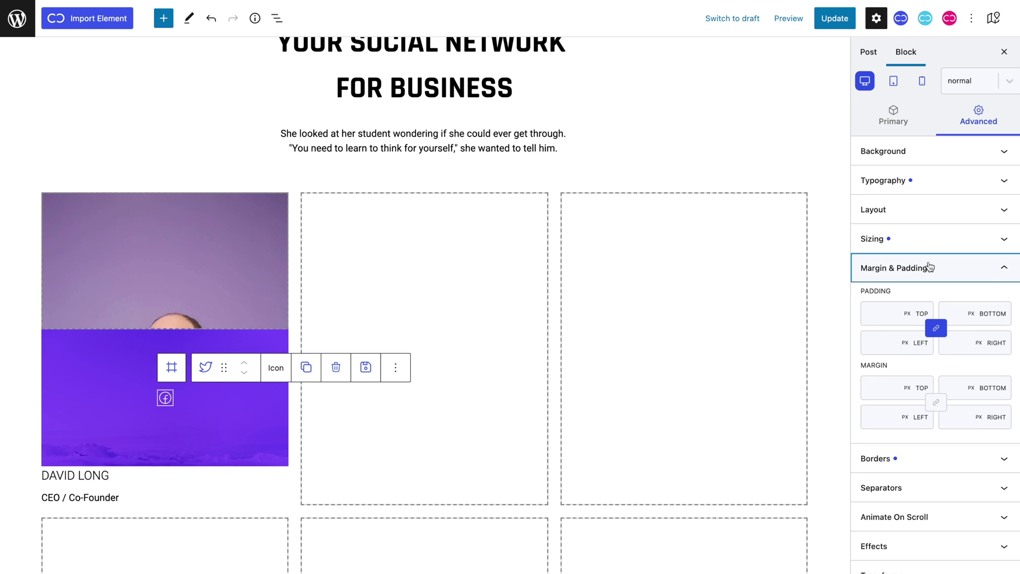
pyautogui.click(880, 312)
pyautogui.write('5')
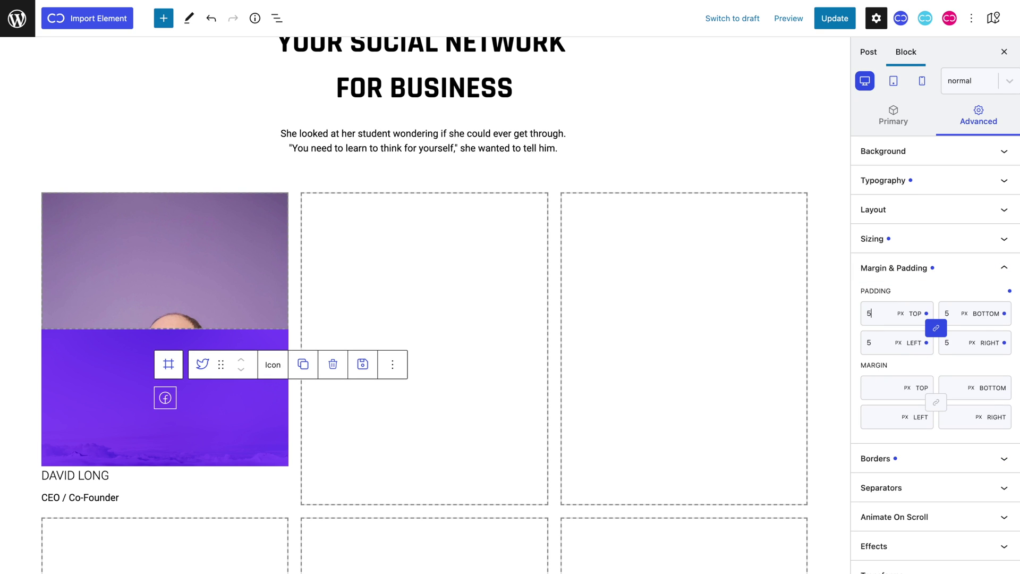
# Enable the link wrapper on the Facebook icon
pyautogui.click(892, 116)
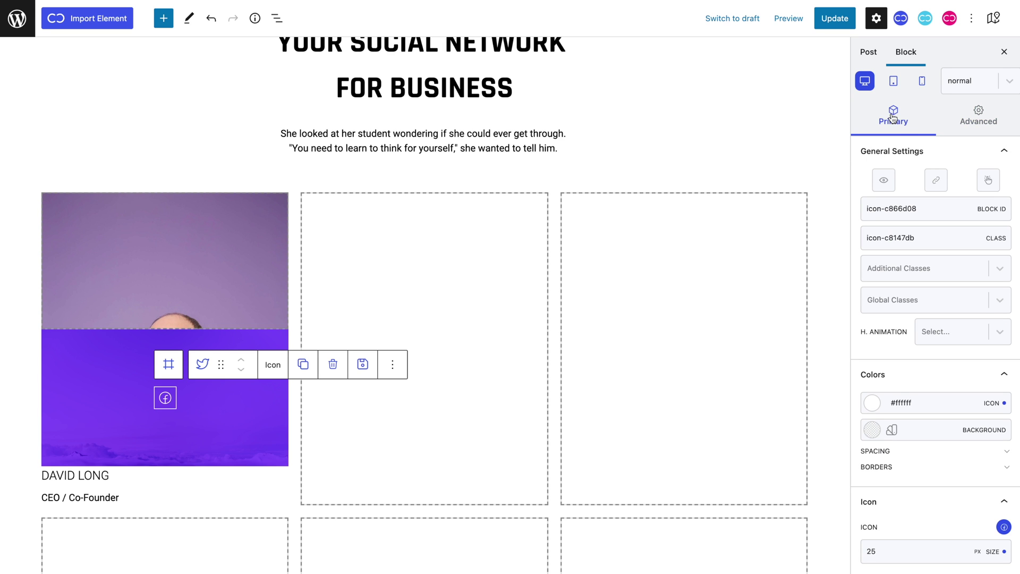
pyautogui.click(931, 179)
pyautogui.click(627, 240)
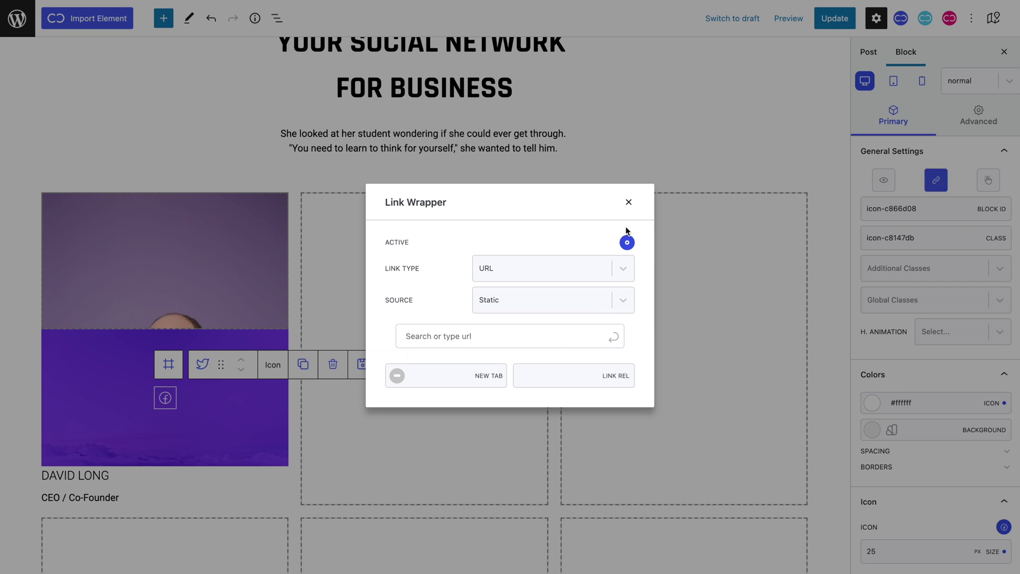
pyautogui.click(636, 211)
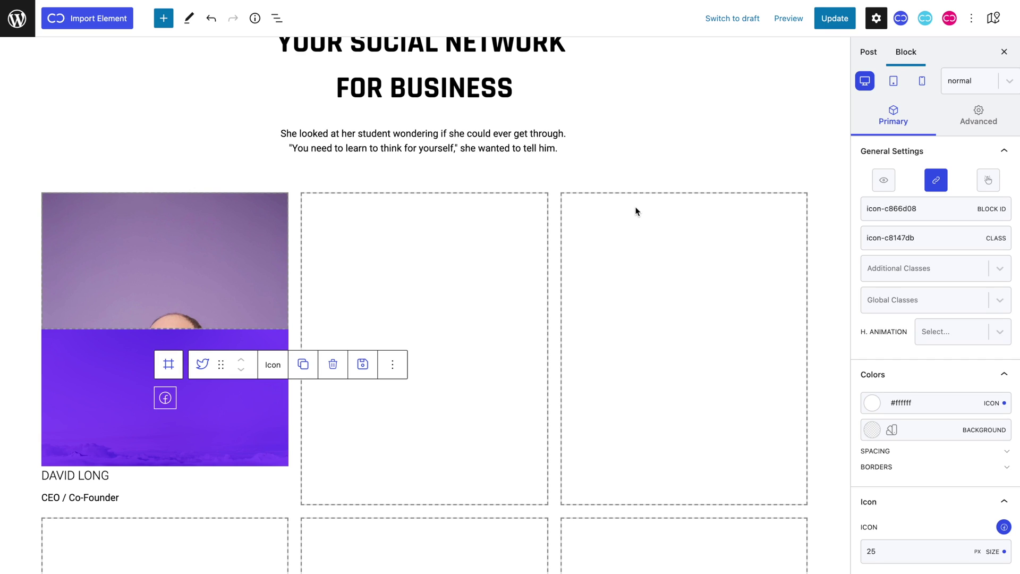
# In the hover state, set the icon colour to #5100f5 and the background to #ffffff
pyautogui.click(960, 80)
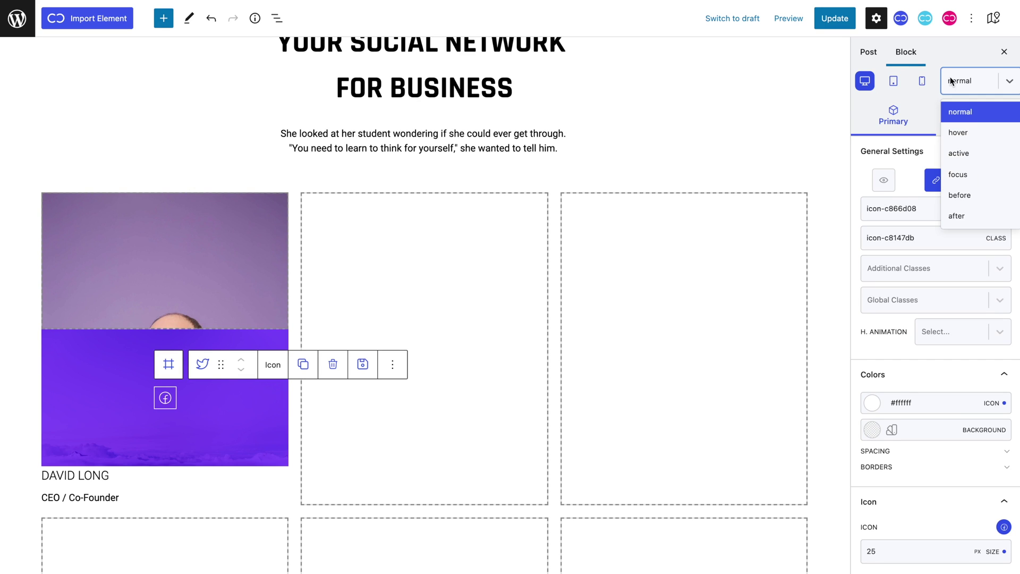
pyautogui.click(957, 129)
pyautogui.click(872, 402)
pyautogui.click(968, 304)
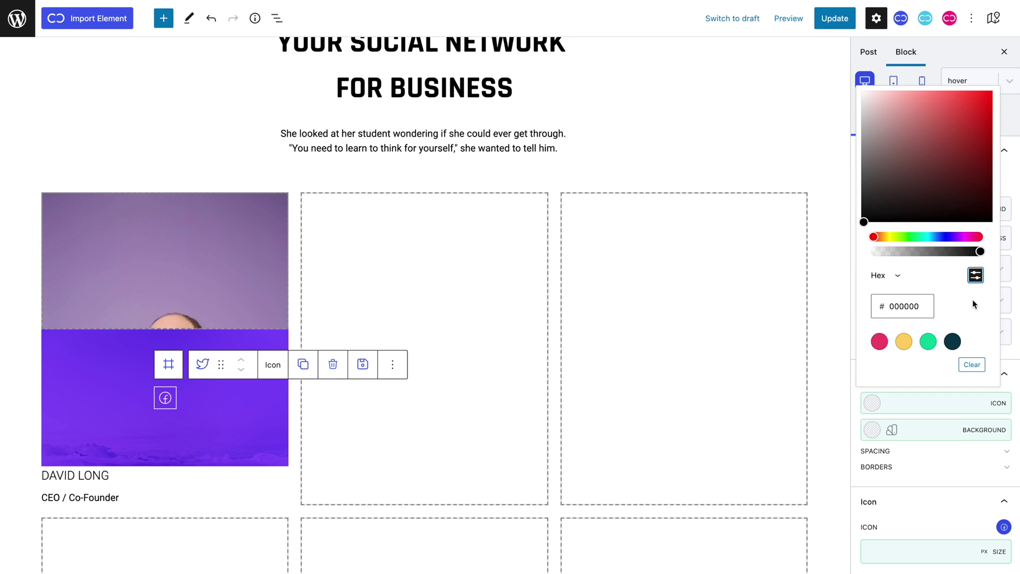
pyautogui.write('5100f5')
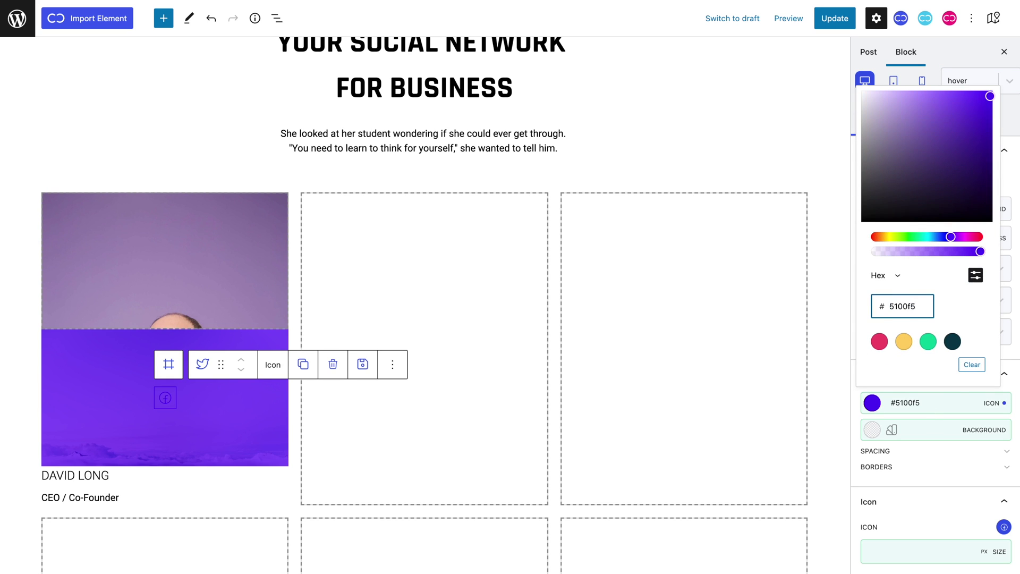
pyautogui.click(930, 416)
pyautogui.click(872, 430)
pyautogui.moveTo(895, 209); pyautogui.dragTo(821, 91)
pyautogui.click(927, 417)
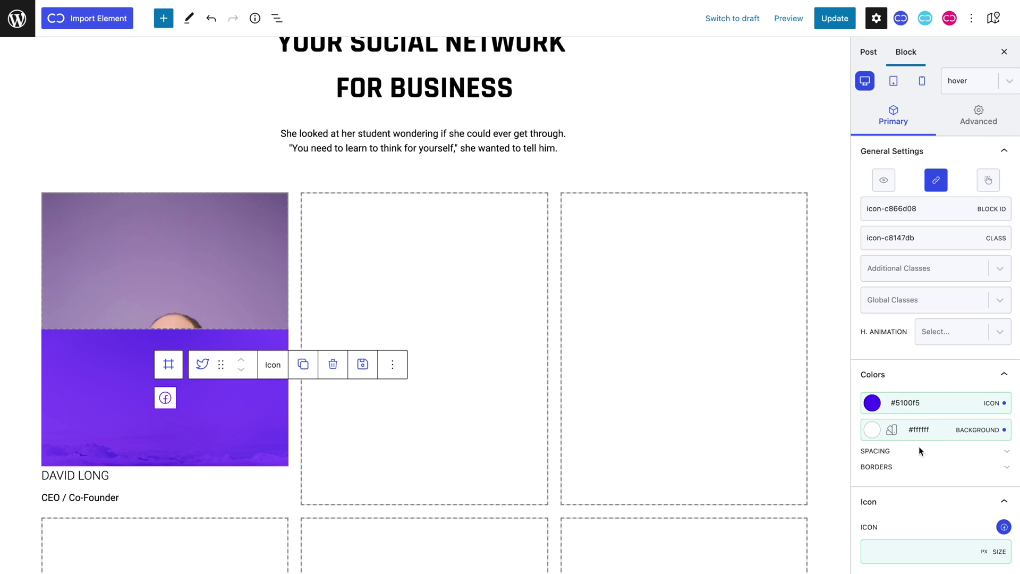
pyautogui.click(976, 91)
# Back in the normal state, add a transition with a 0,4 duration to the icon
pyautogui.click(977, 112)
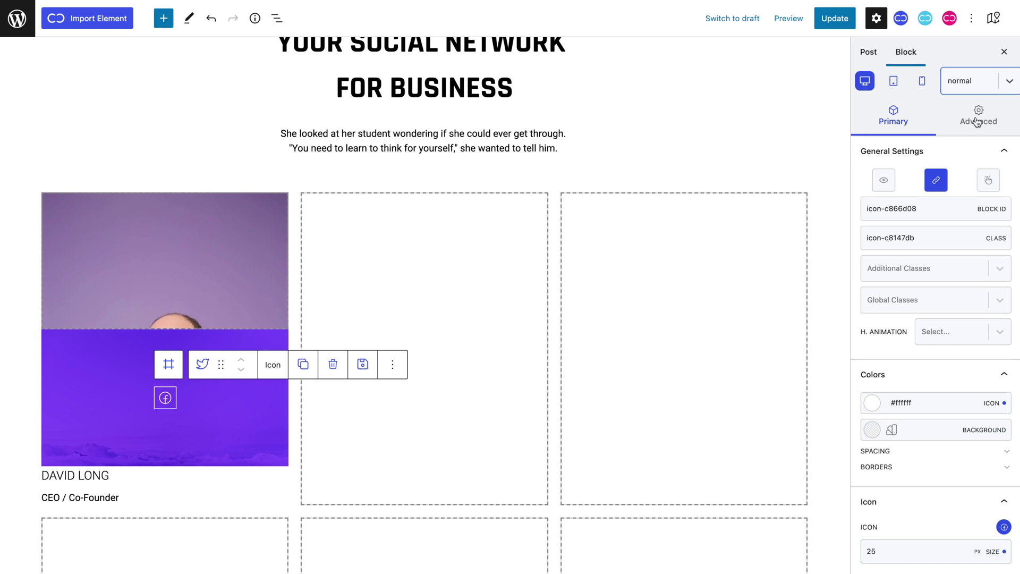
pyautogui.click(977, 122)
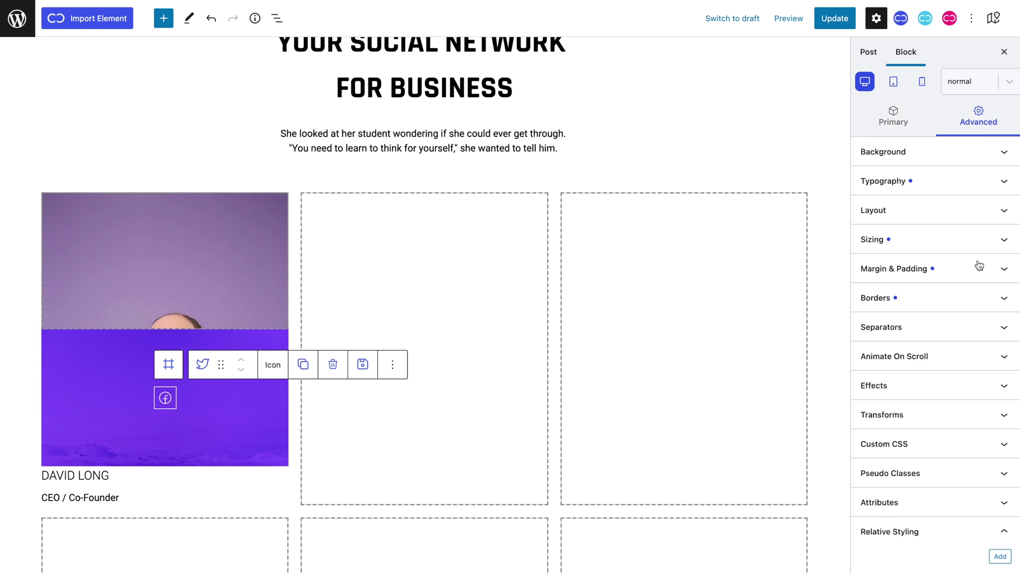
pyautogui.click(977, 381)
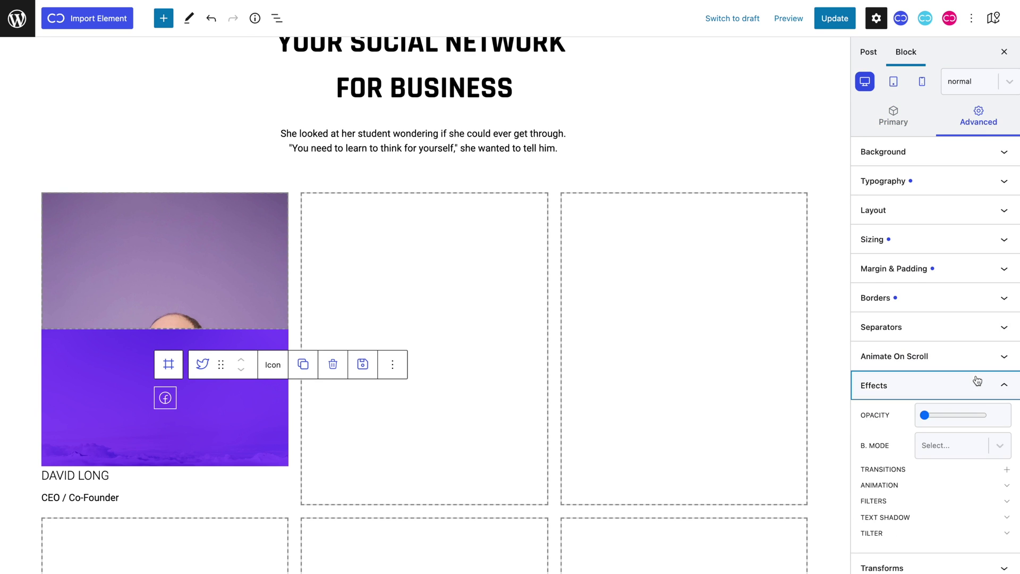
pyautogui.click(1006, 472)
pyautogui.write('0,4')
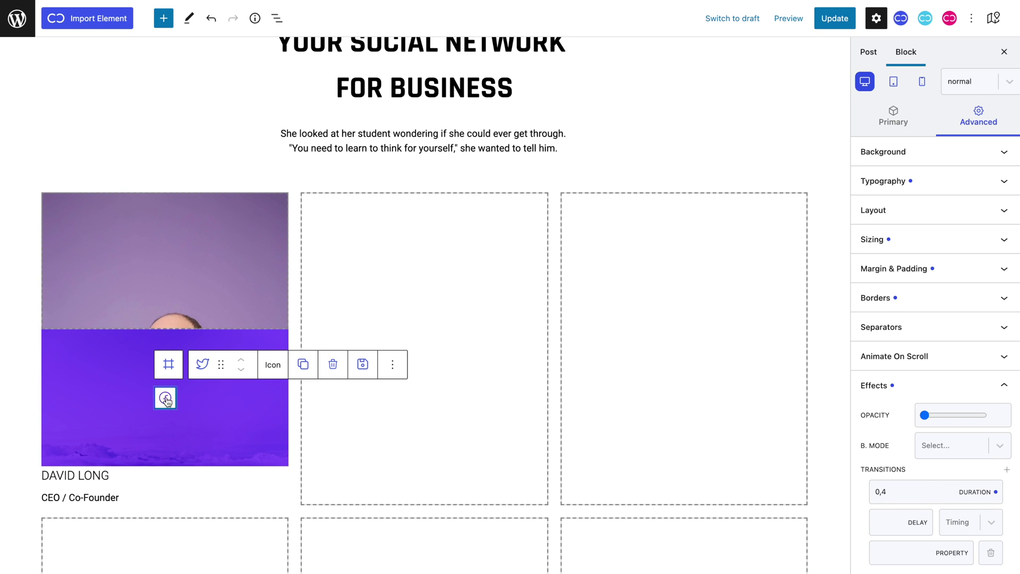
pyautogui.click(303, 363)
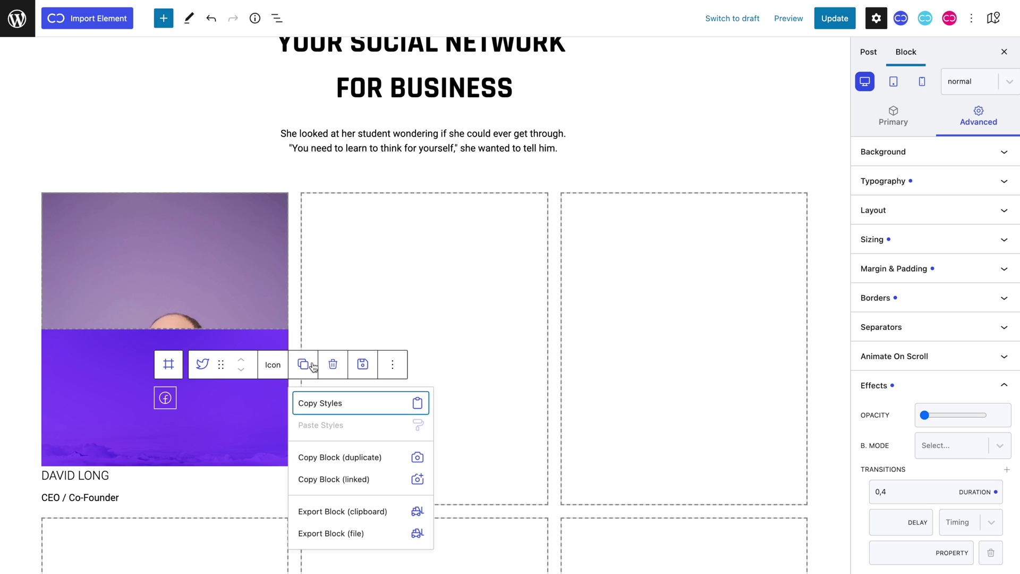
# Copy the Facebook icon as a linked block and insert three copies into its overlay container
pyautogui.click(341, 478)
pyautogui.click(250, 424)
pyautogui.click(228, 305)
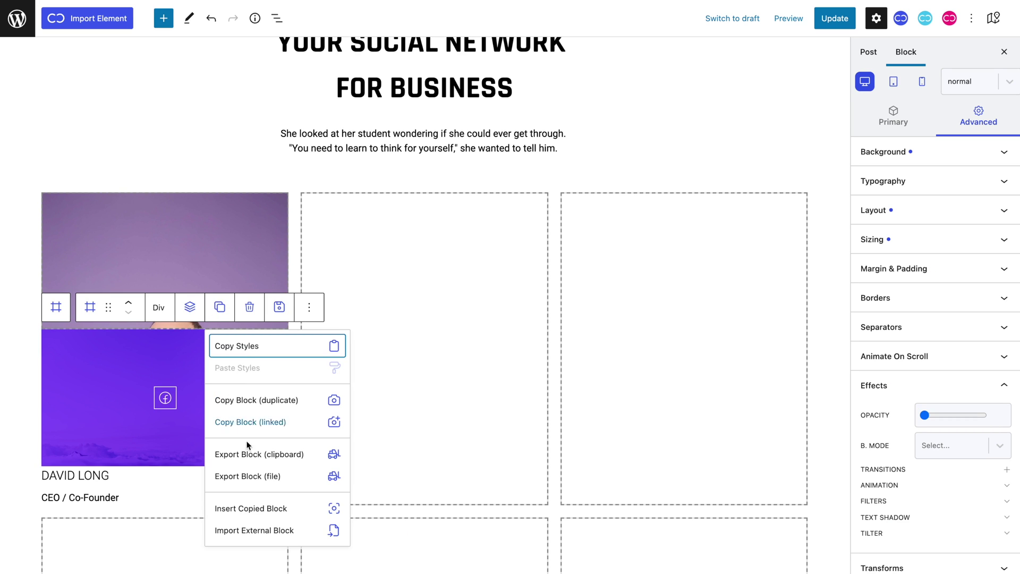
pyautogui.click(251, 506)
pyautogui.click(213, 430)
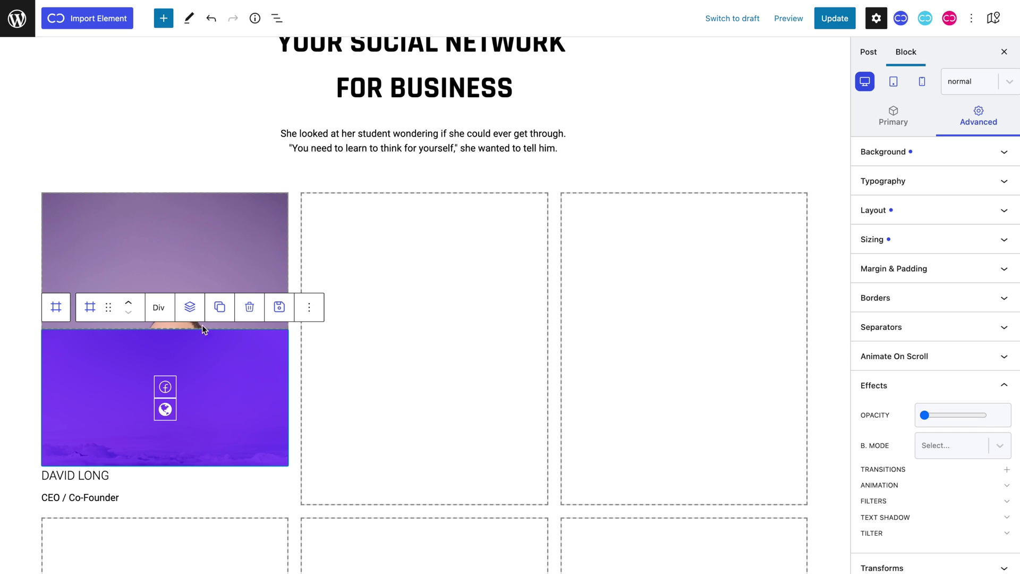
pyautogui.click(219, 306)
pyautogui.click(237, 500)
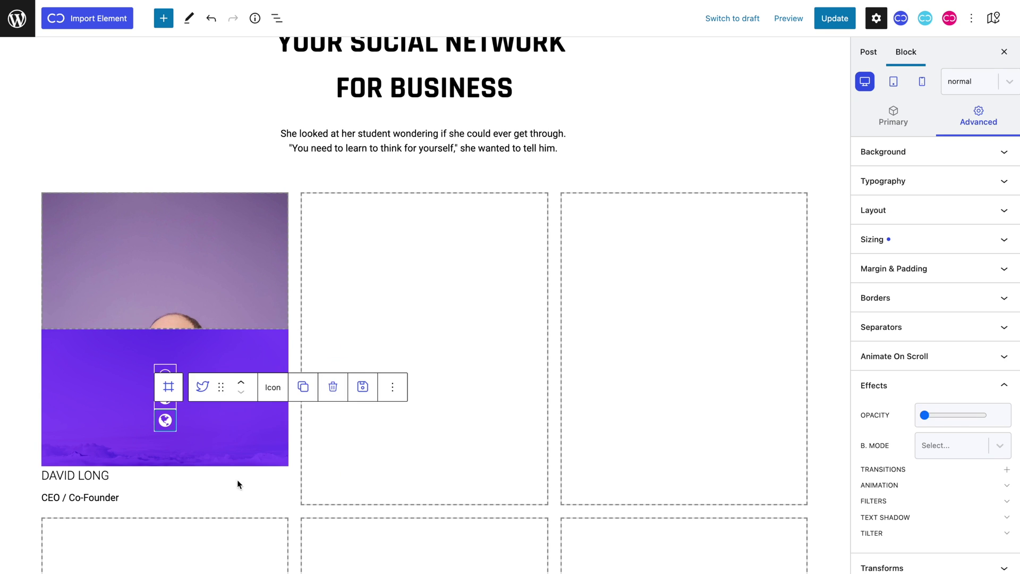
pyautogui.click(220, 410)
pyautogui.click(220, 307)
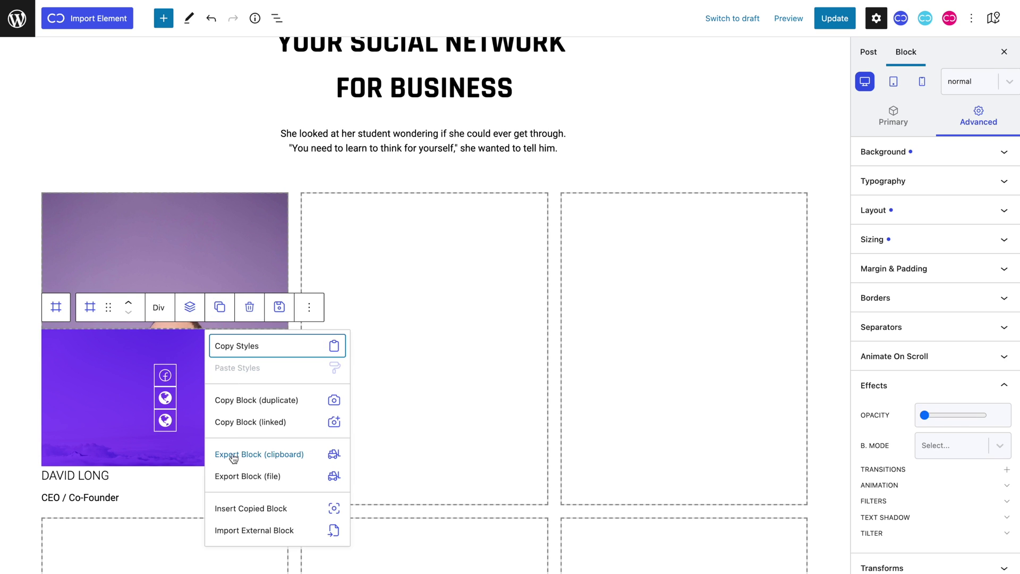
pyautogui.click(231, 508)
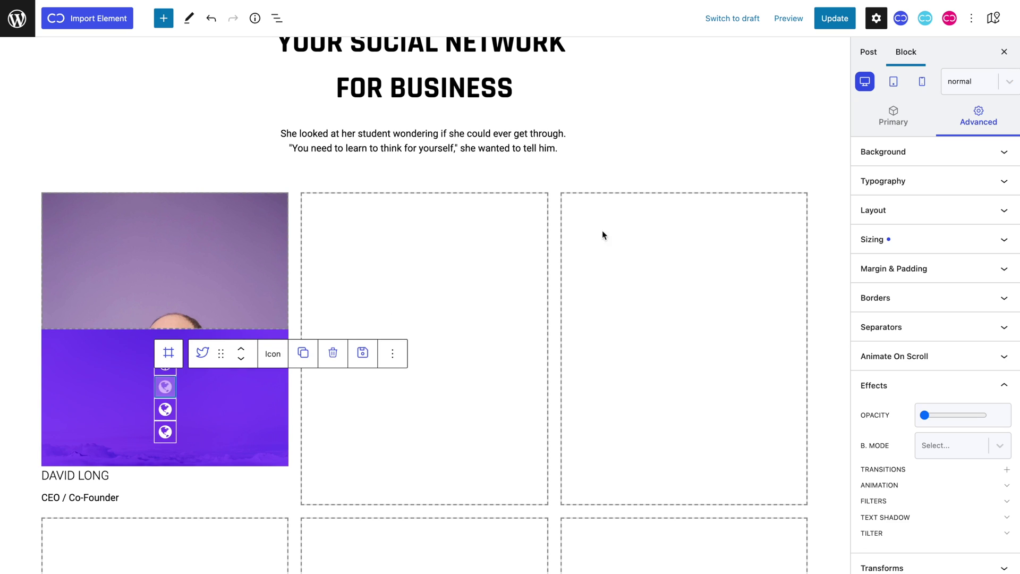
pyautogui.click(874, 123)
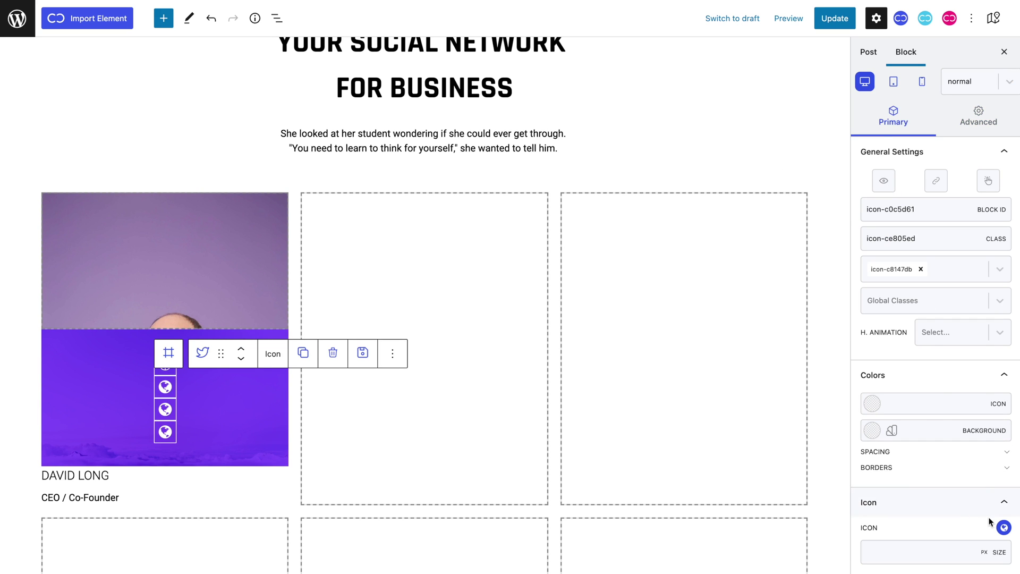
# Make the second icon the Phosphor Light Twitter icon
pyautogui.click(1004, 528)
pyautogui.click(987, 330)
pyautogui.click(950, 382)
pyautogui.click(956, 365)
pyautogui.write('twi')
pyautogui.click(902, 499)
# Make the third icon the Phosphor Light Instagram icon
pyautogui.click(166, 409)
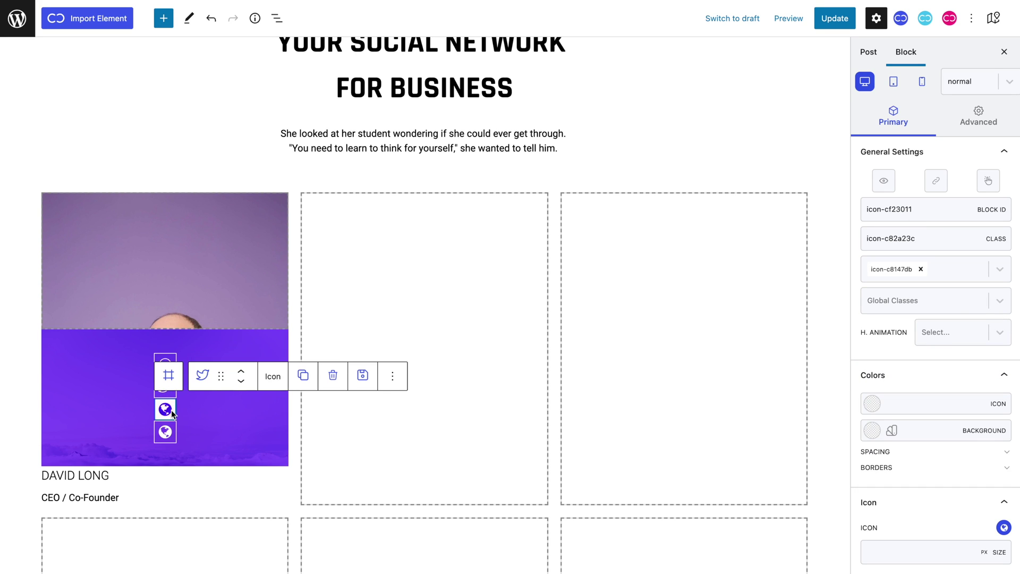
pyautogui.click(1003, 527)
pyautogui.click(956, 330)
pyautogui.click(951, 380)
pyautogui.click(924, 360)
pyautogui.write('ins')
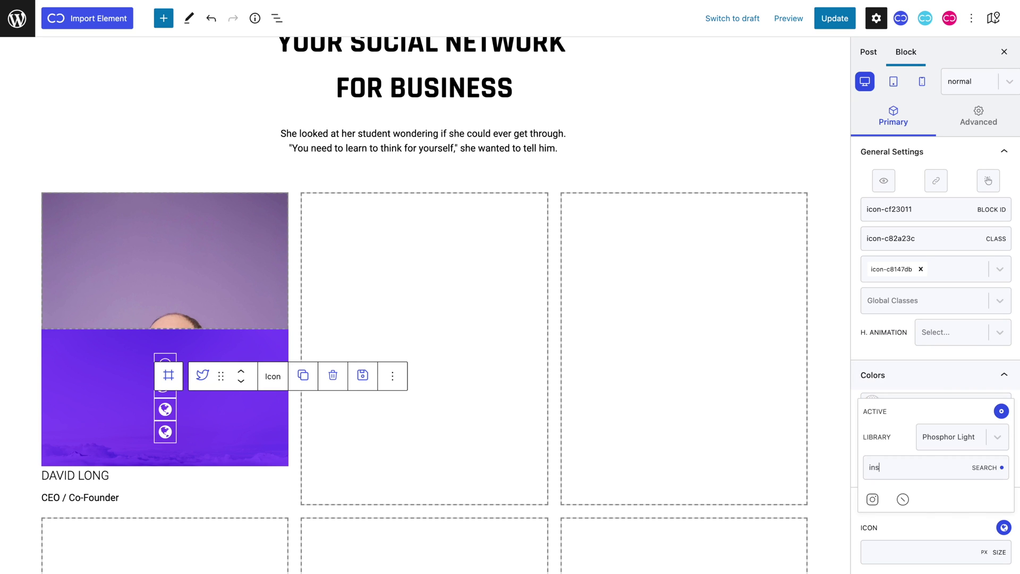
pyautogui.click(872, 498)
# Make the fourth icon the Phosphor Light Dribbble icon
pyautogui.click(173, 433)
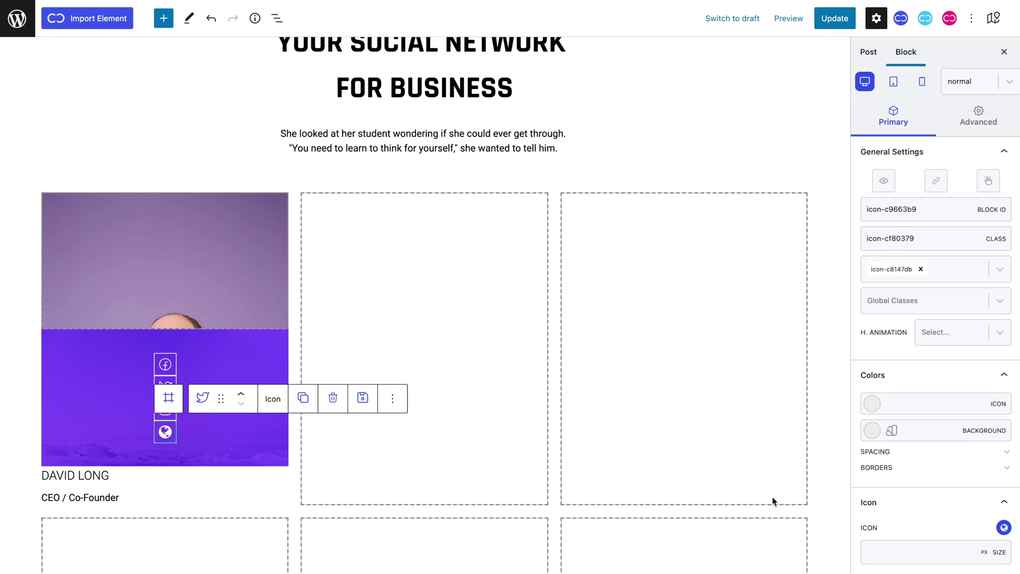
pyautogui.click(1002, 529)
pyautogui.click(956, 331)
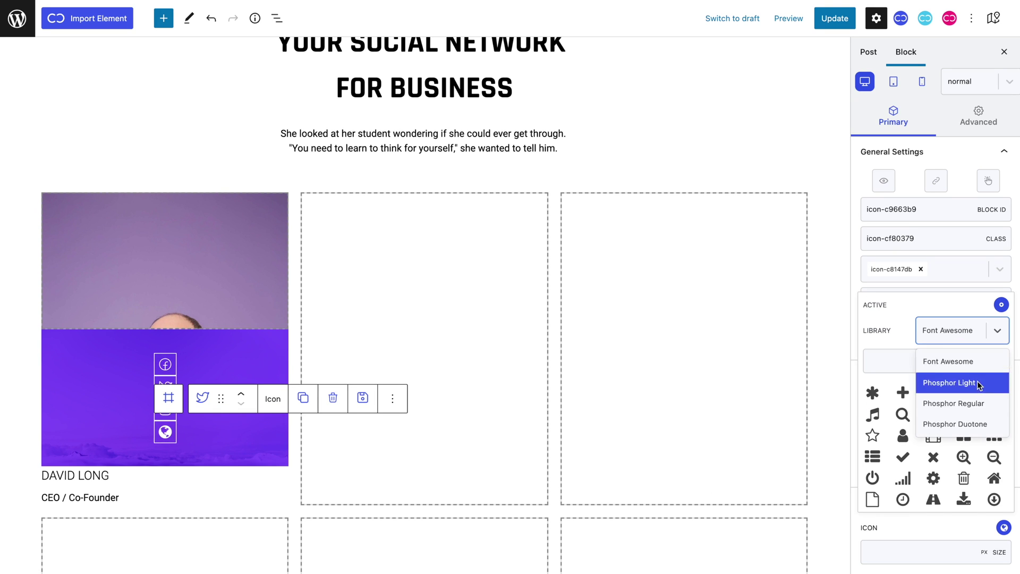
pyautogui.click(973, 378)
pyautogui.click(945, 366)
pyautogui.write('dri')
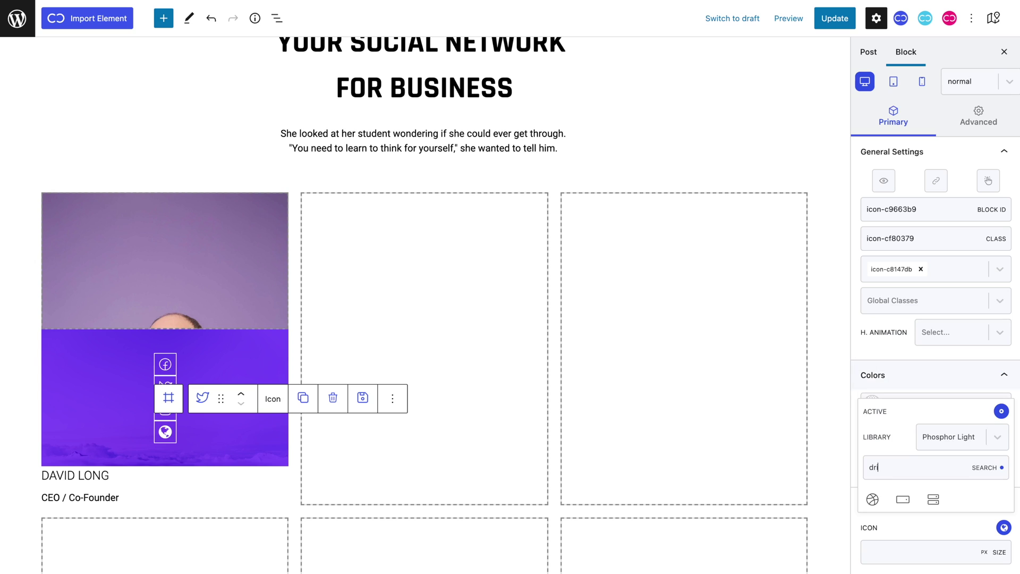
pyautogui.click(871, 500)
pyautogui.click(262, 447)
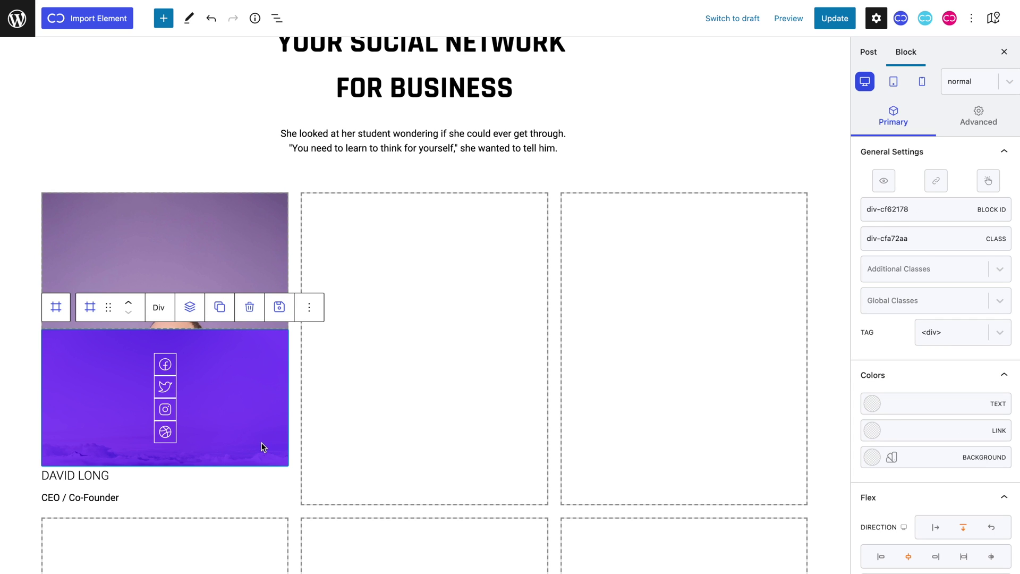
pyautogui.click(165, 365)
# Give the Facebook icon block a 10 px bottom margin to space the icon stack
pyautogui.click(979, 114)
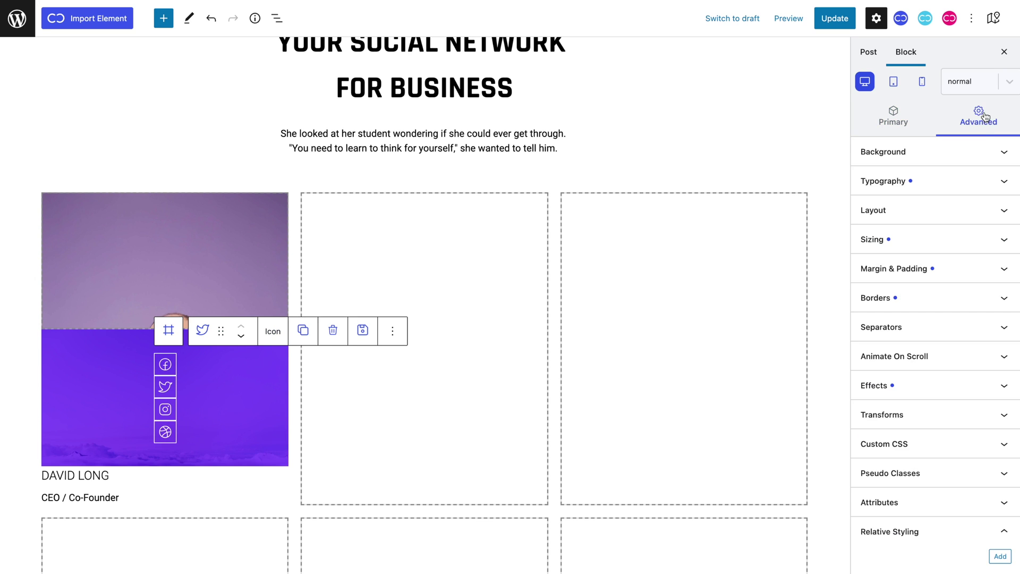
pyautogui.click(969, 275)
pyautogui.click(949, 388)
pyautogui.write('10')
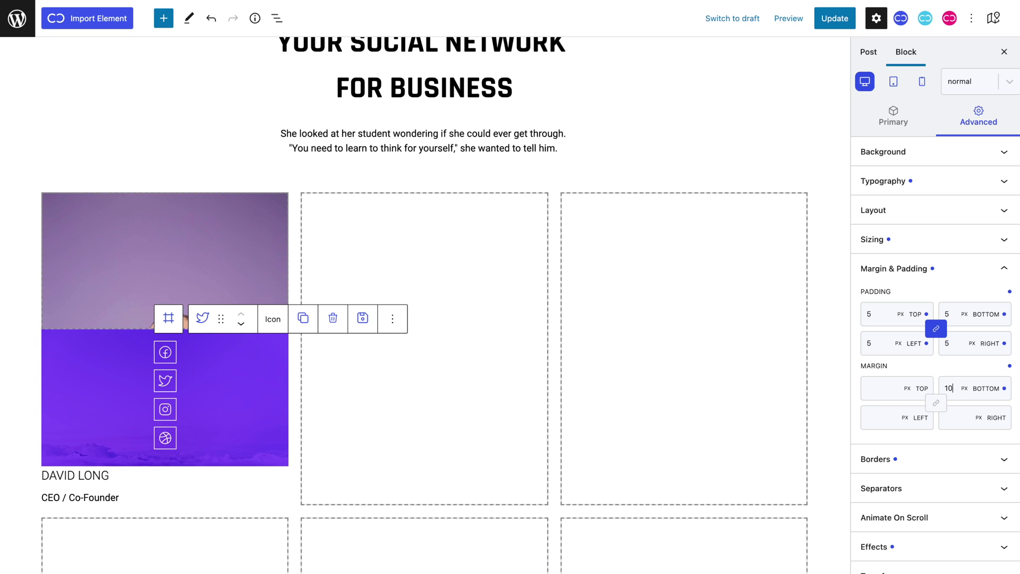
pyautogui.click(241, 294)
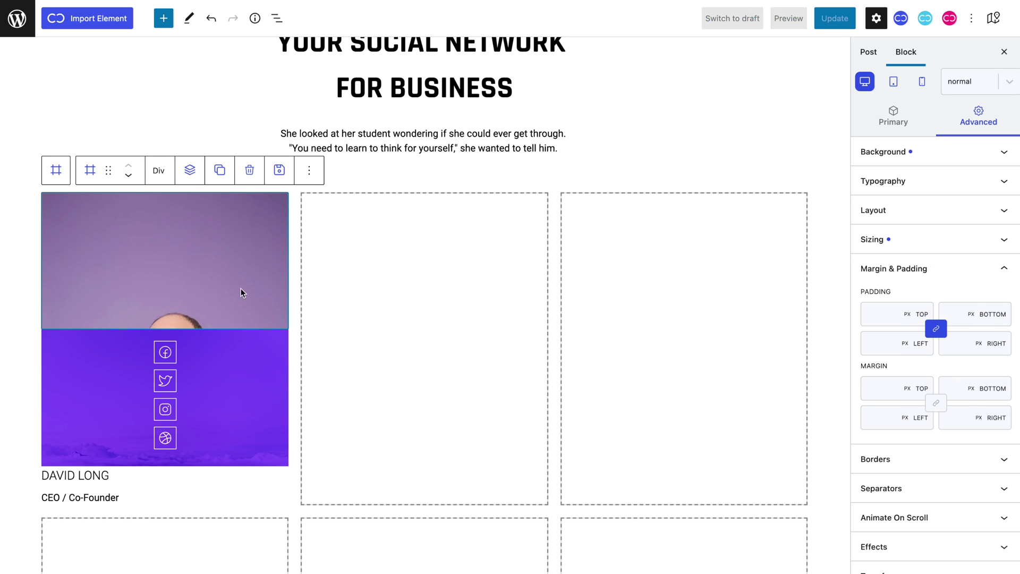
# Give the photo layer Rotate Y 0, perspective, preserve 3D and hidden backface
pyautogui.scroll(-2, 911, 366)
pyautogui.click(933, 482)
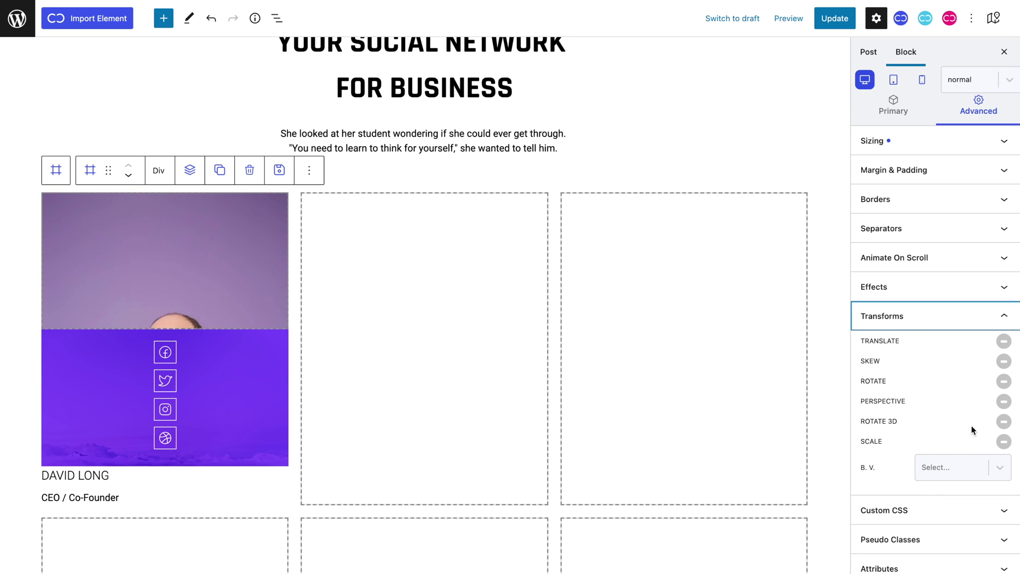
pyautogui.click(1002, 387)
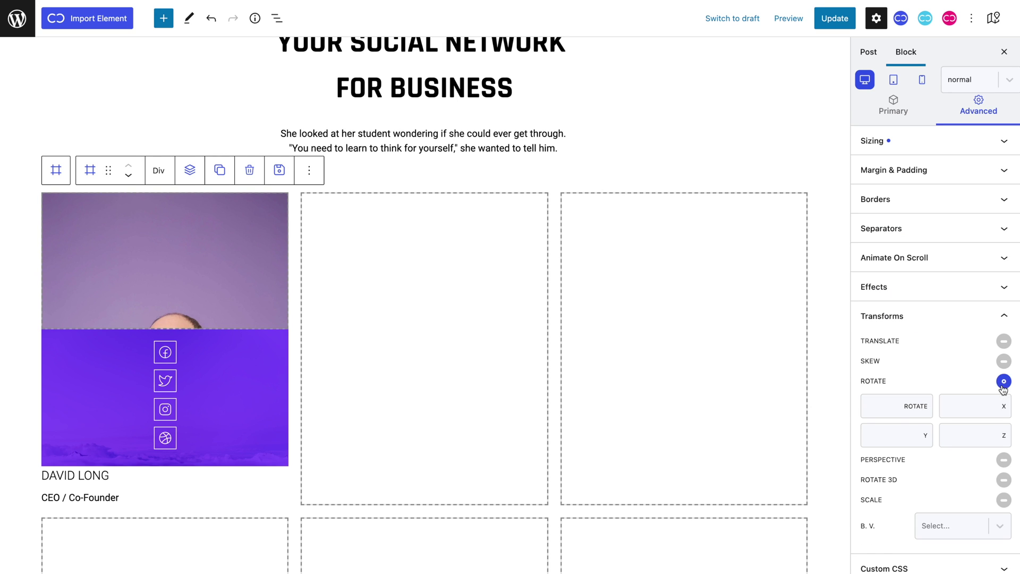
pyautogui.click(907, 427)
pyautogui.write('0')
pyautogui.click(1003, 460)
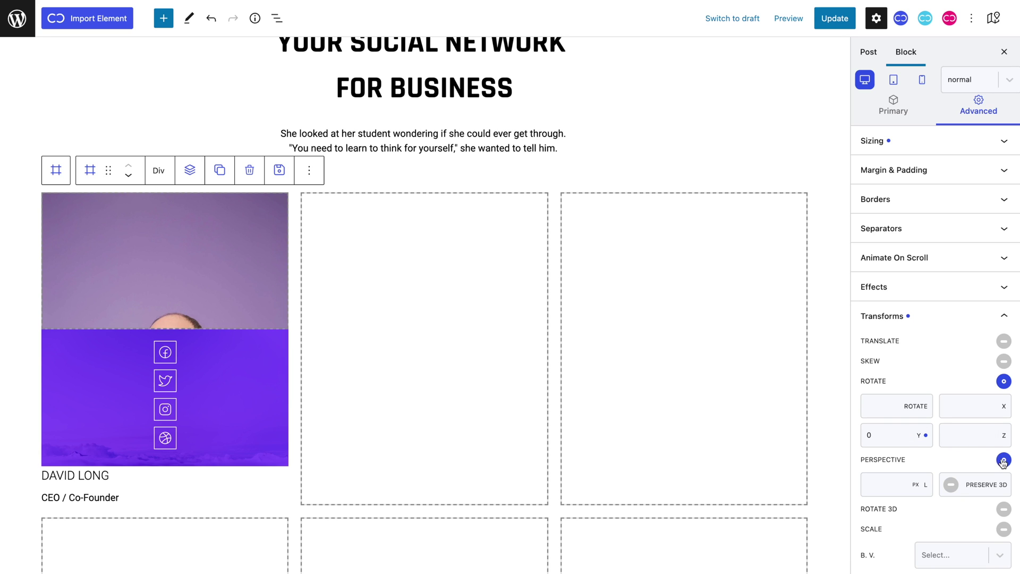
pyautogui.click(951, 484)
pyautogui.scroll(-3, 951, 484)
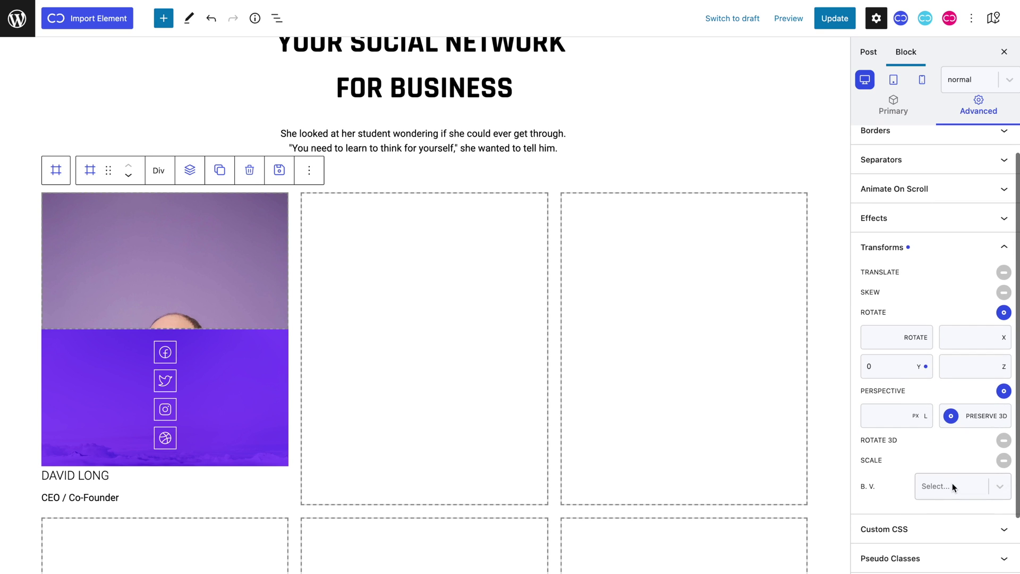
pyautogui.click(952, 485)
pyautogui.click(945, 558)
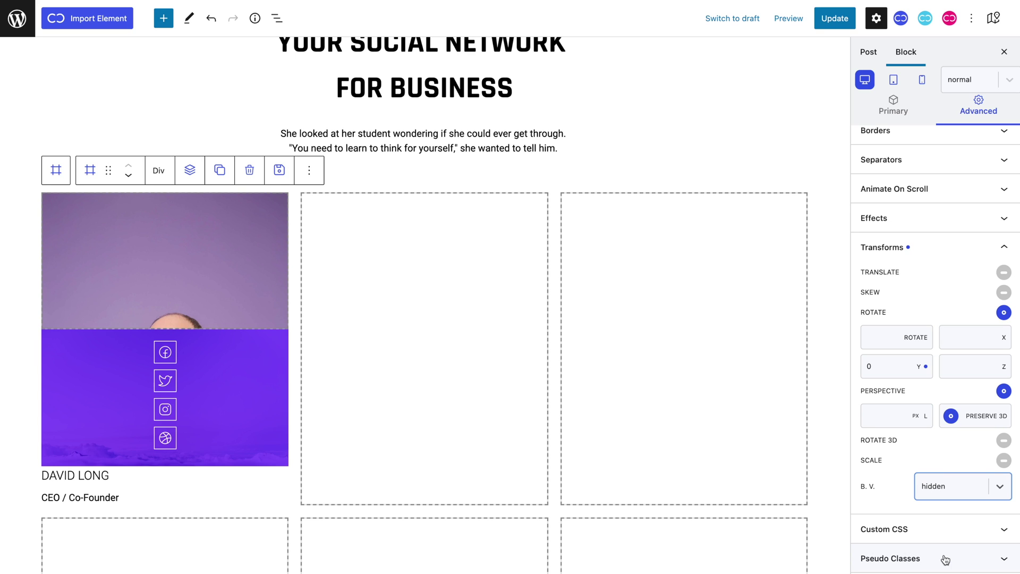
# Give the purple overlay Rotate Y 180, perspective, preserve 3D and hidden backface
pyautogui.click(269, 392)
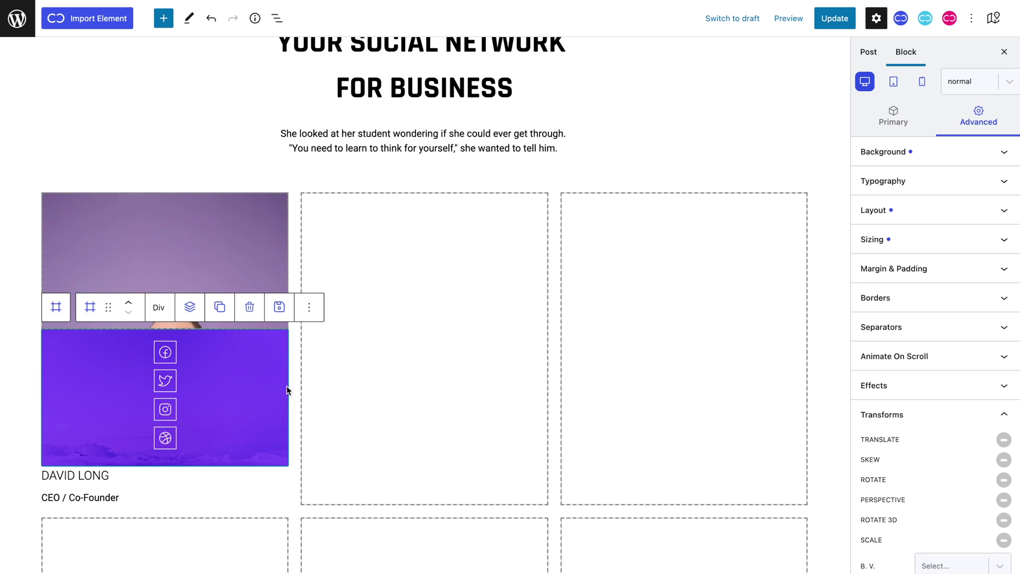
pyautogui.scroll(-3, 936, 404)
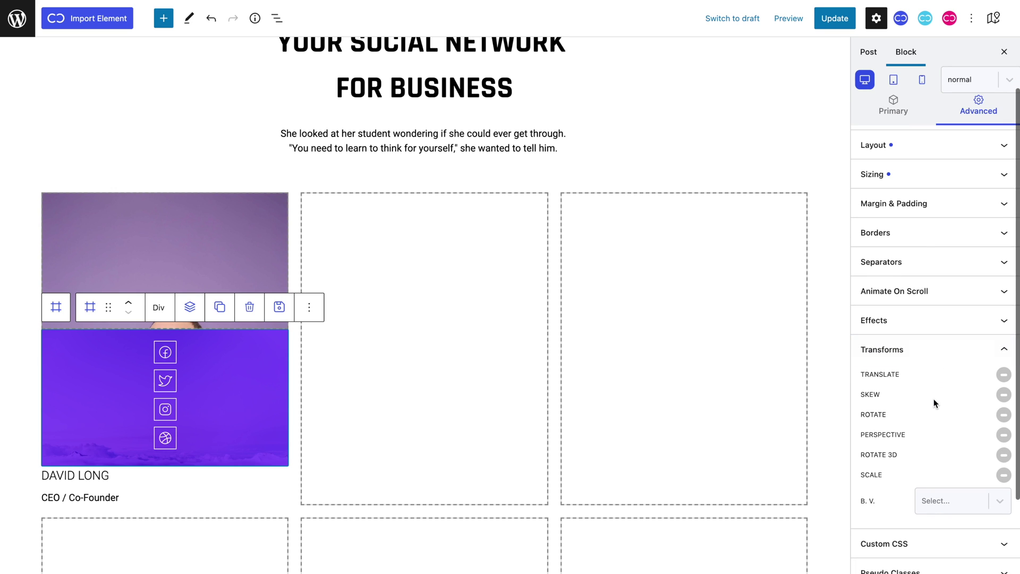
pyautogui.click(1003, 415)
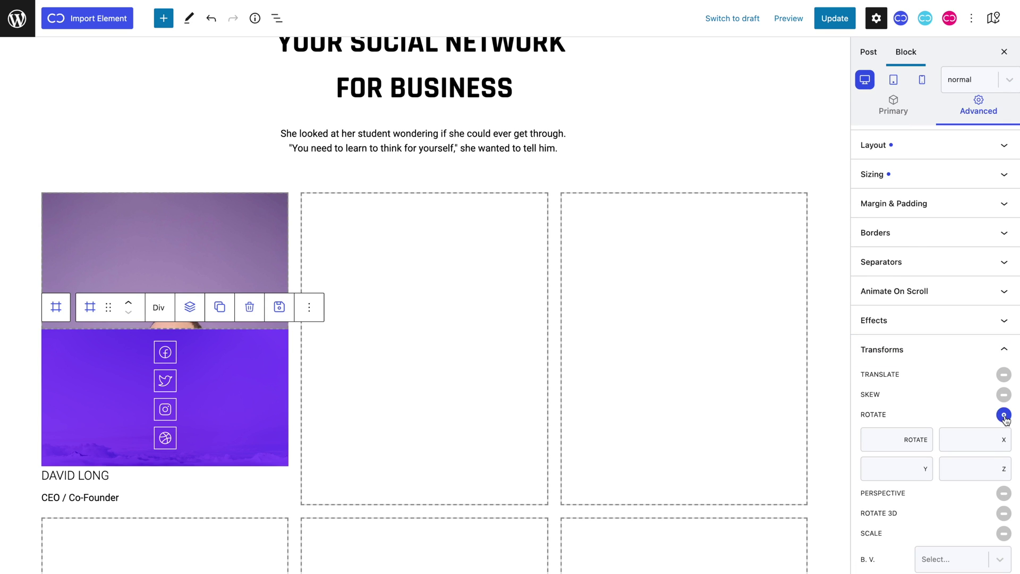
pyautogui.click(884, 461)
pyautogui.write('180')
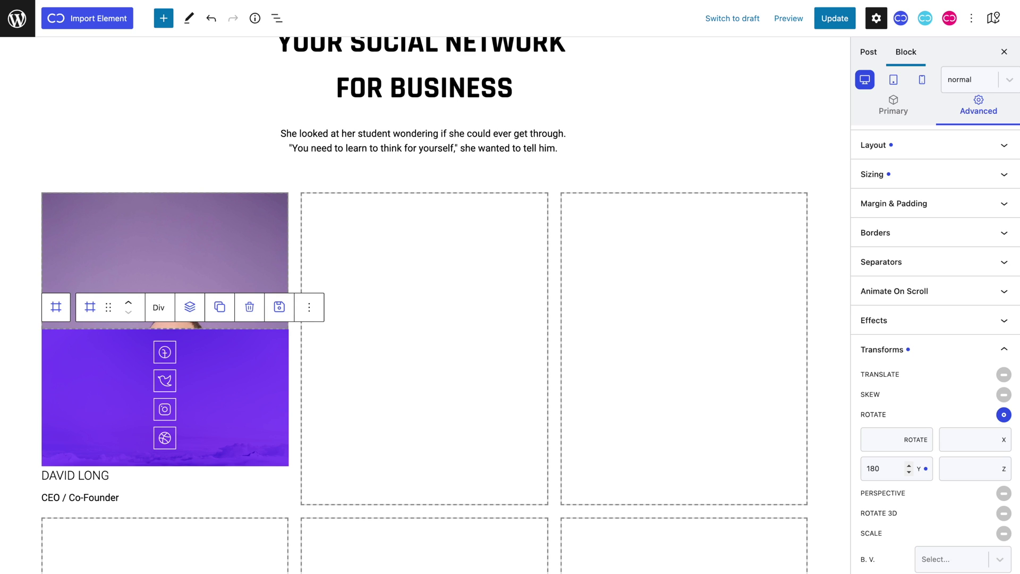
pyautogui.click(1005, 495)
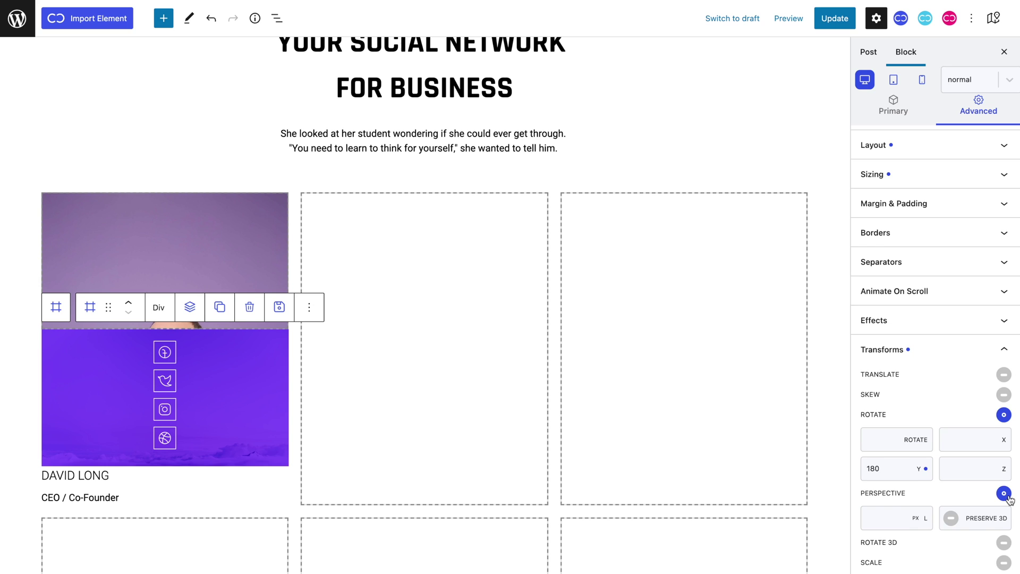
pyautogui.scroll(-1, 1008, 499)
pyautogui.click(952, 470)
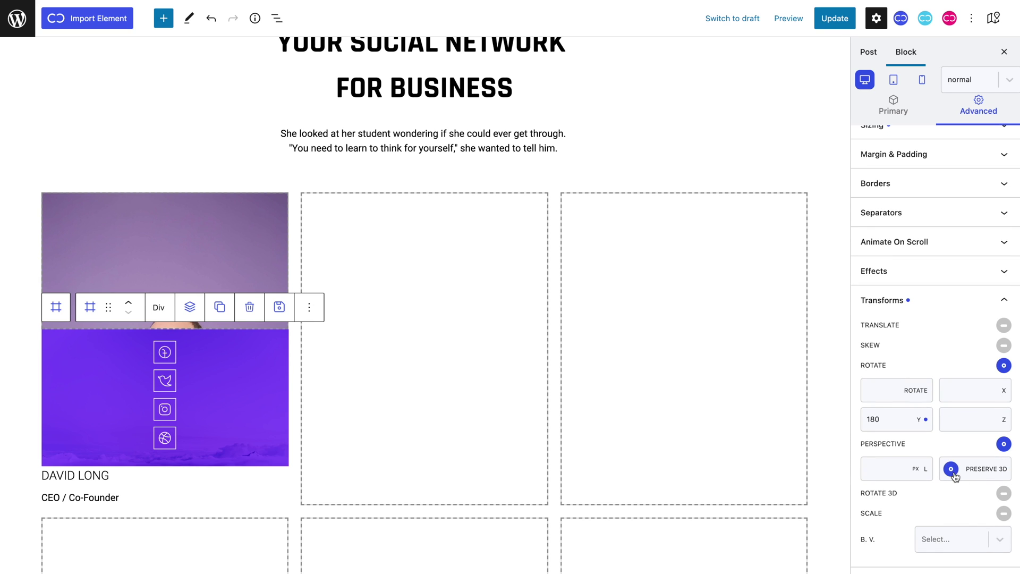
pyautogui.click(959, 537)
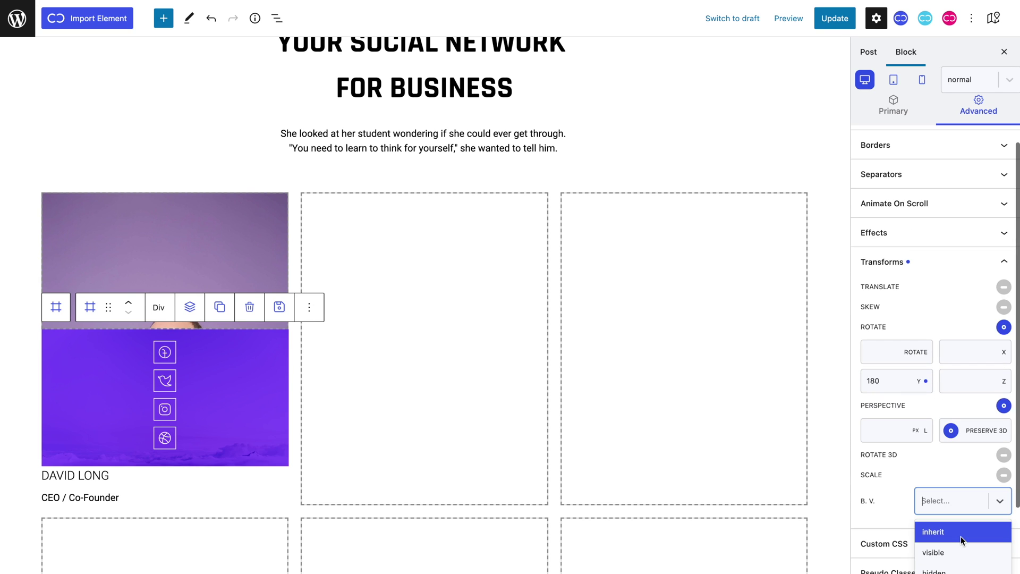
pyautogui.click(956, 571)
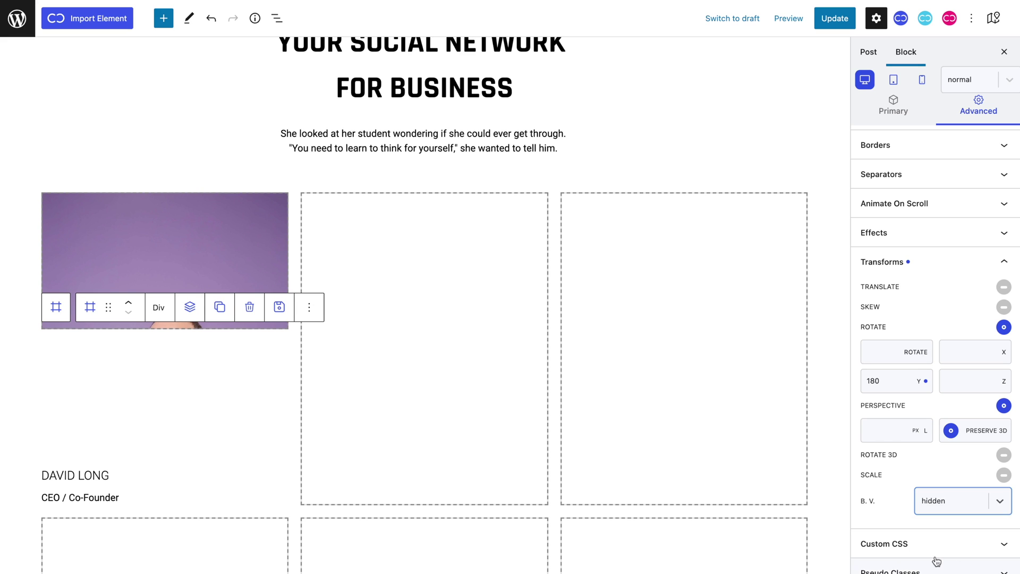
# Set the overlay's layout position to absolute
pyautogui.scroll(1, 931, 257)
pyautogui.scroll(2, 931, 258)
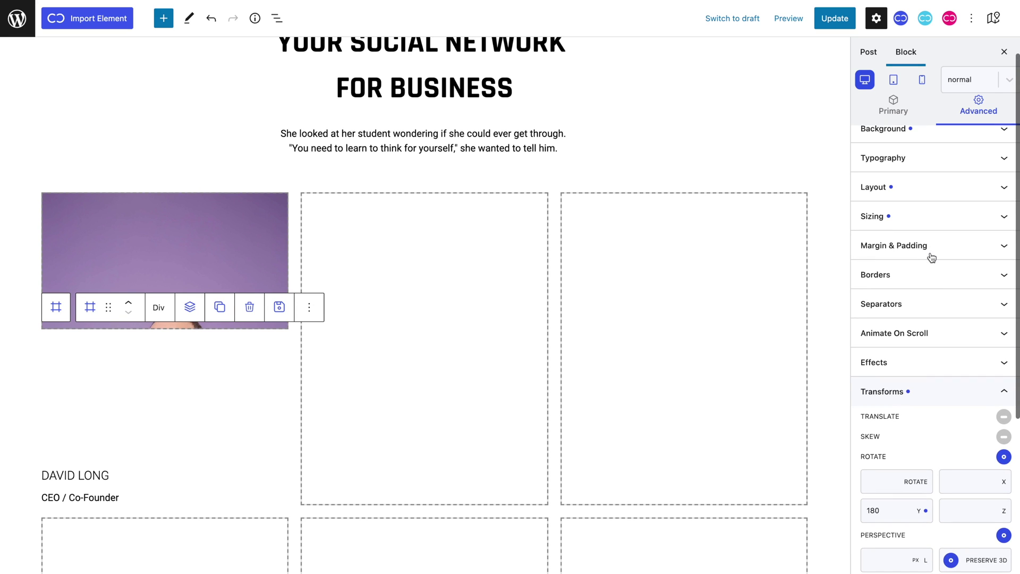
pyautogui.click(942, 196)
pyautogui.click(947, 461)
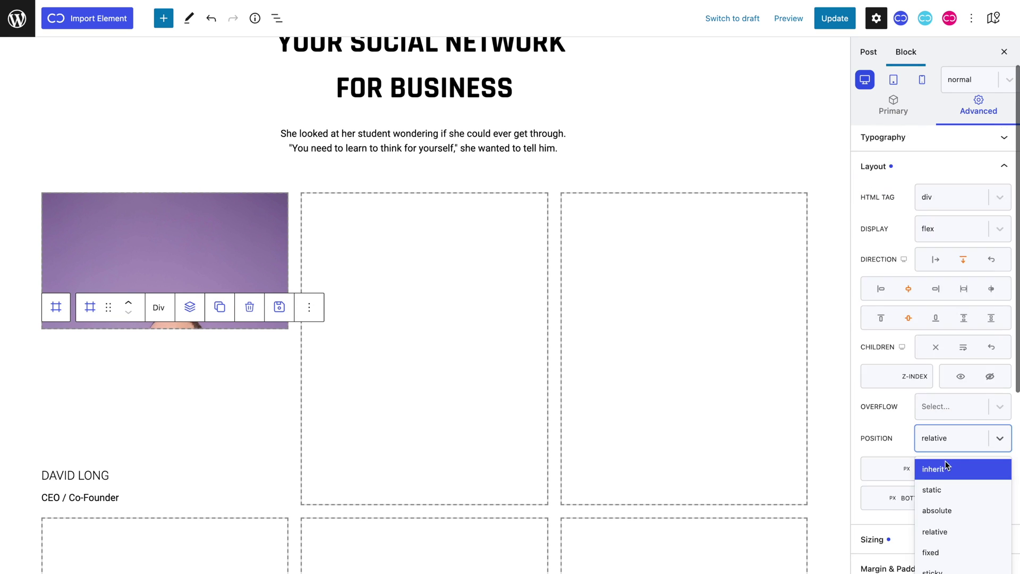
pyautogui.click(945, 513)
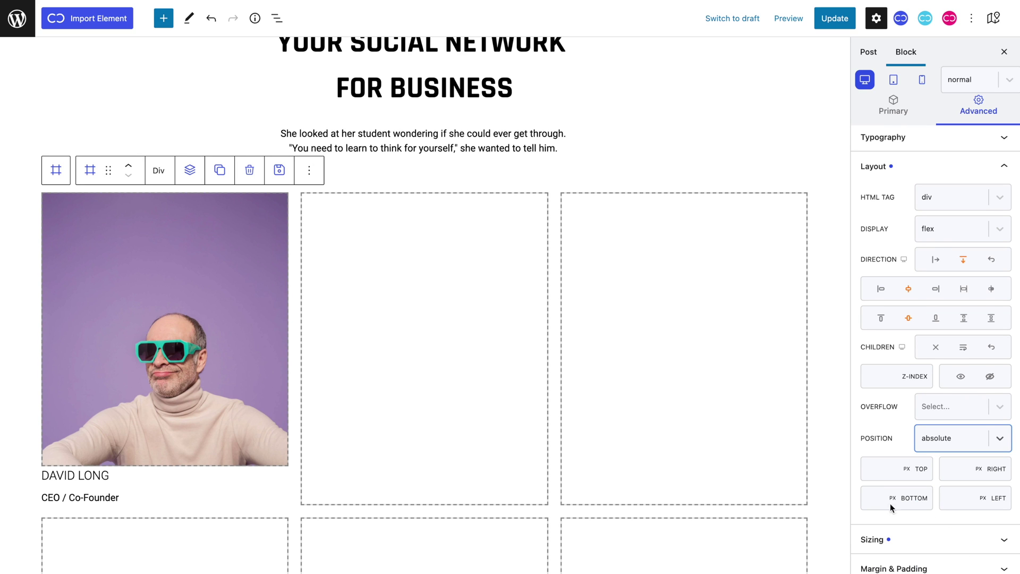
# Give the card container rotation, preserve 3D and a 1000 px perspective
pyautogui.click(55, 183)
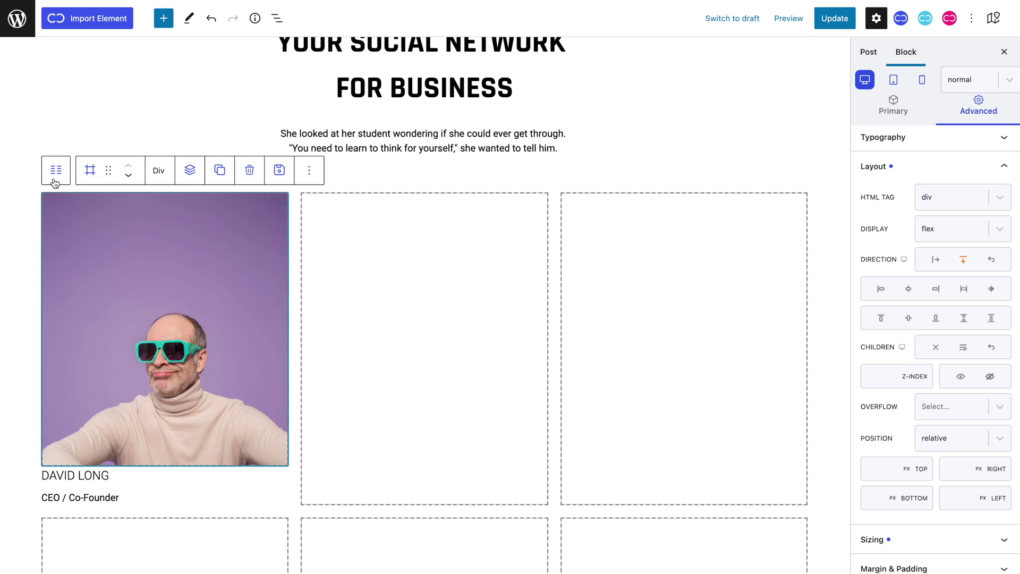
pyautogui.scroll(-3, 885, 255)
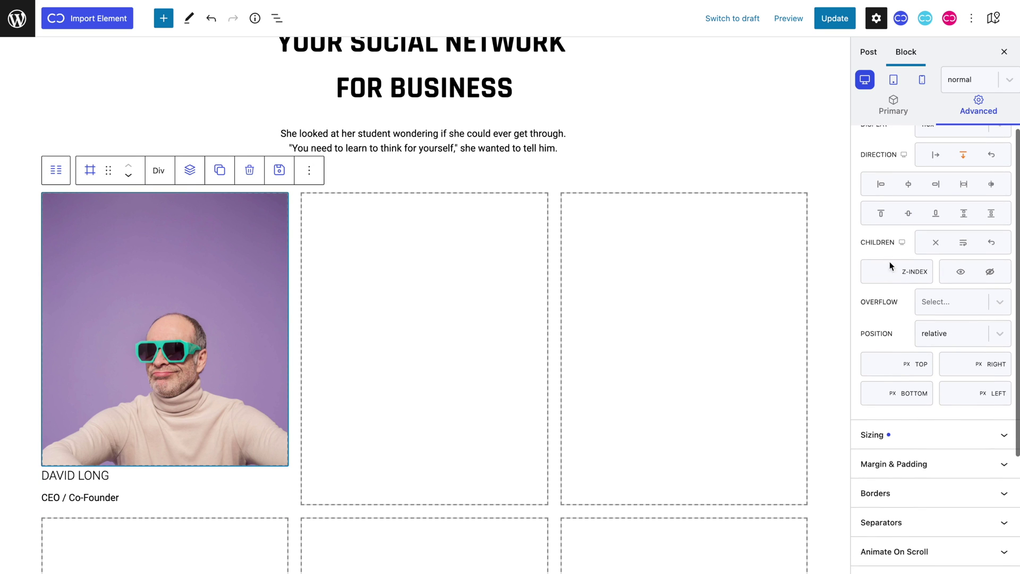
pyautogui.scroll(-3, 906, 495)
pyautogui.click(906, 533)
pyautogui.scroll(-5, 906, 534)
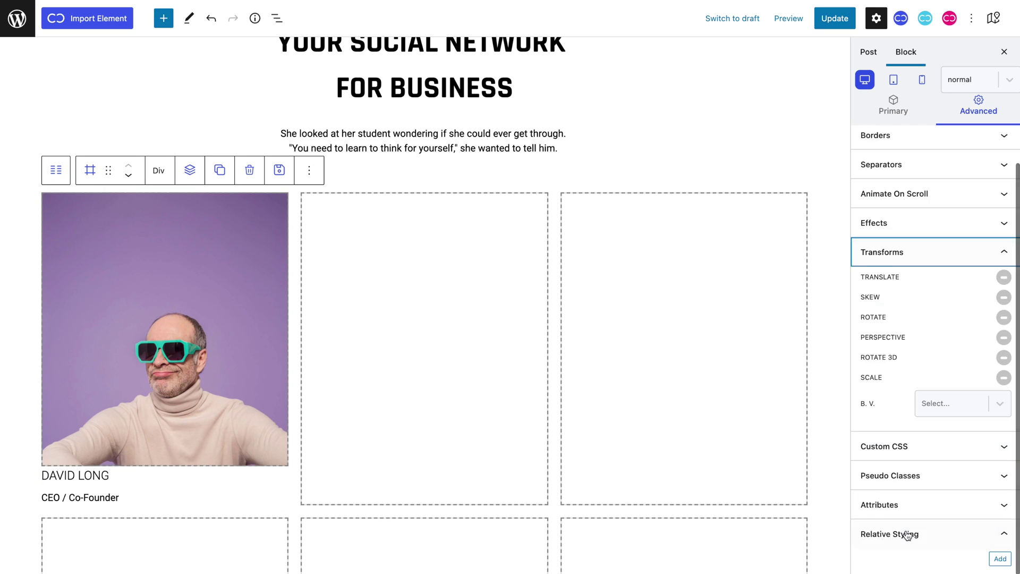
pyautogui.click(1003, 317)
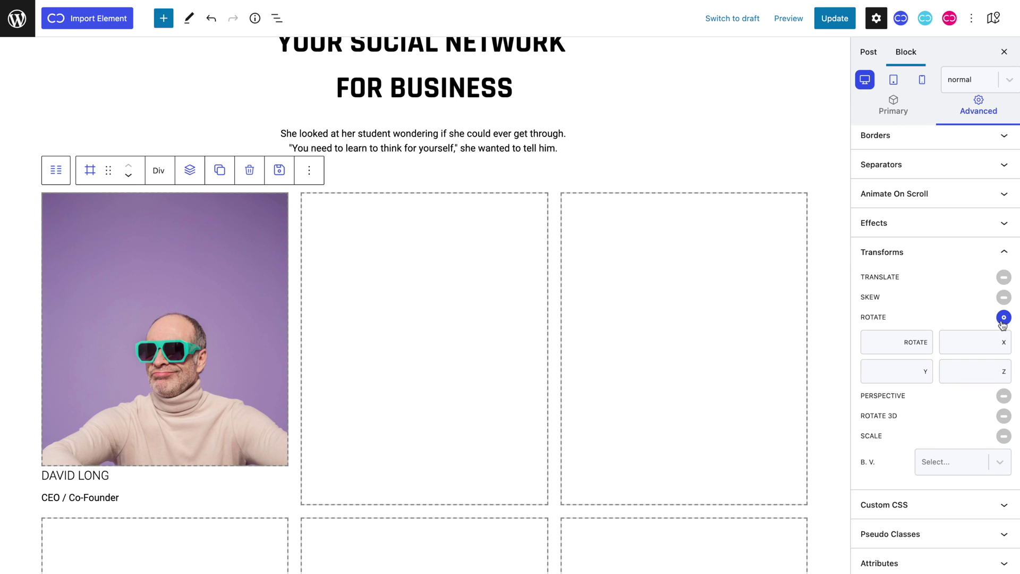
pyautogui.click(1003, 395)
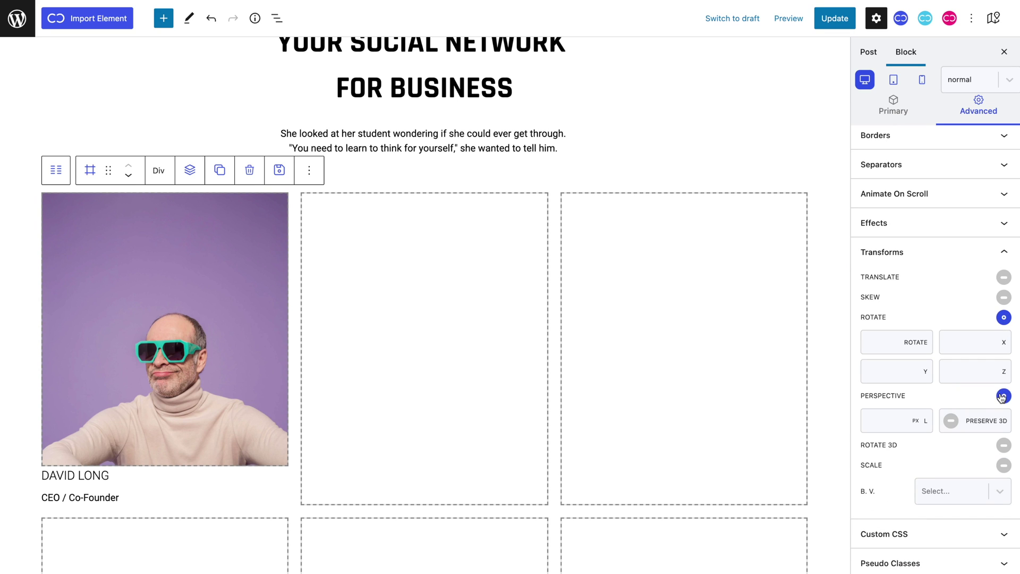
pyautogui.click(951, 422)
pyautogui.click(896, 420)
pyautogui.write('10')
pyautogui.write('00')
pyautogui.scroll(-3, 914, 314)
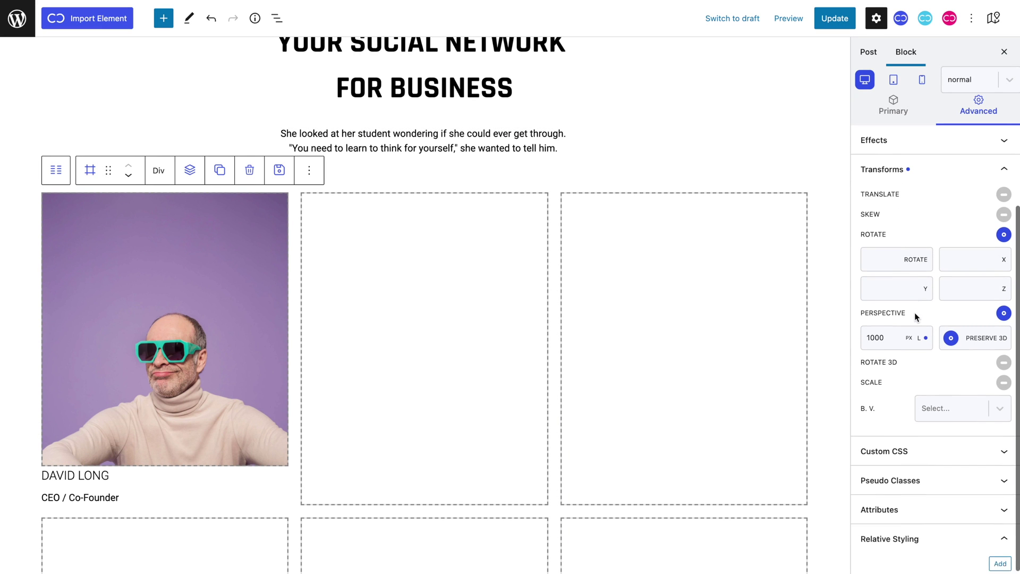
# Add a relative style named Front flip with Descendant combinator and Class selector type
pyautogui.click(999, 557)
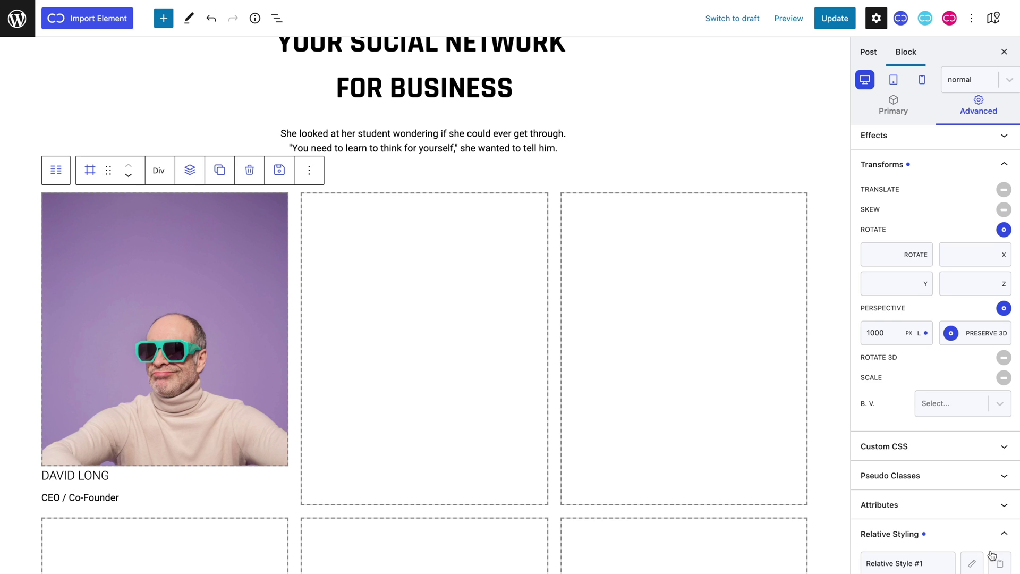
pyautogui.scroll(-1, 983, 552)
pyautogui.click(971, 534)
pyautogui.click(596, 264)
pyautogui.hotkey('ctrl', 'a')
pyautogui.write('Front')
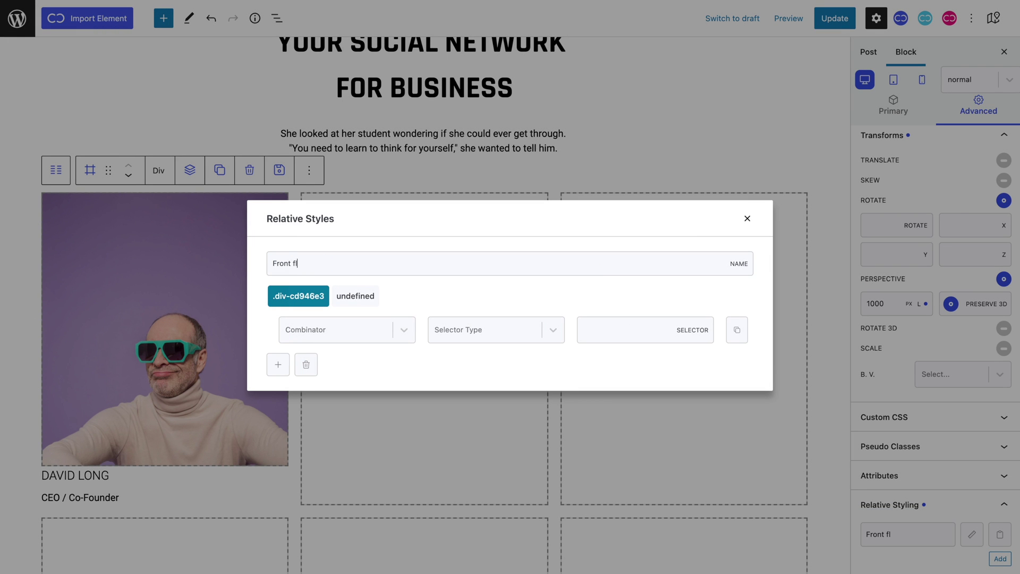
pyautogui.click(398, 325)
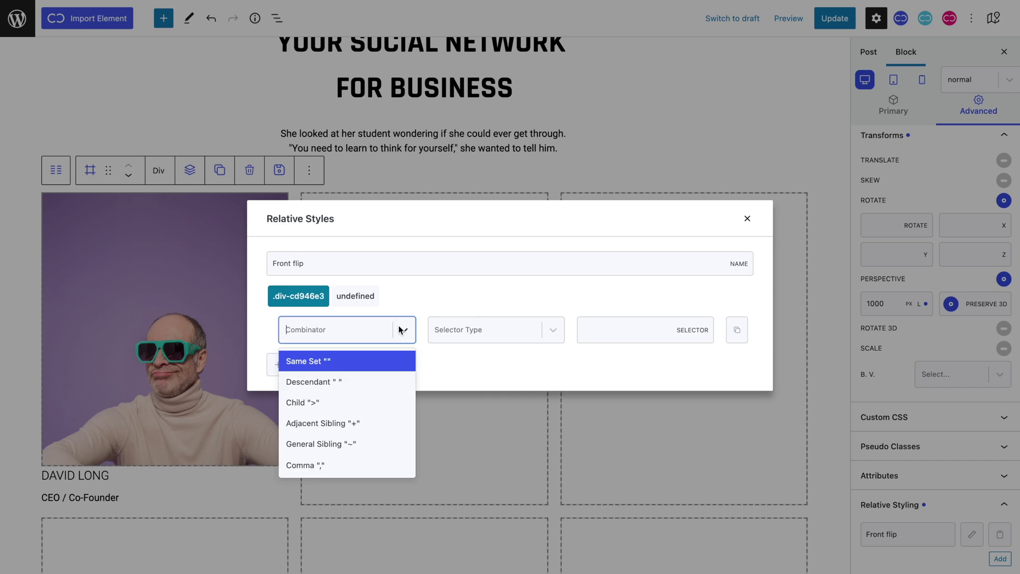
pyautogui.click(390, 379)
pyautogui.click(486, 342)
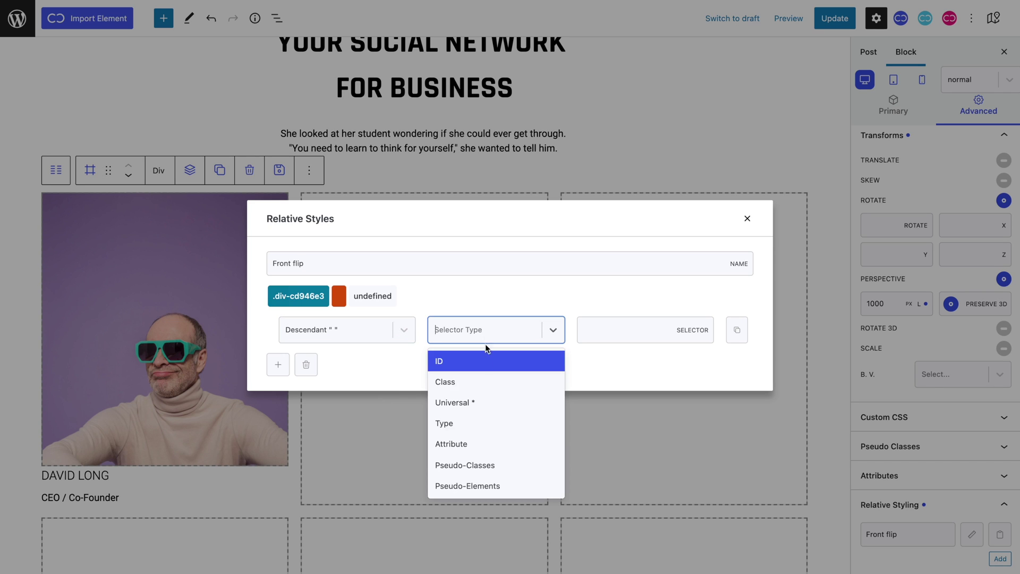
pyautogui.click(485, 378)
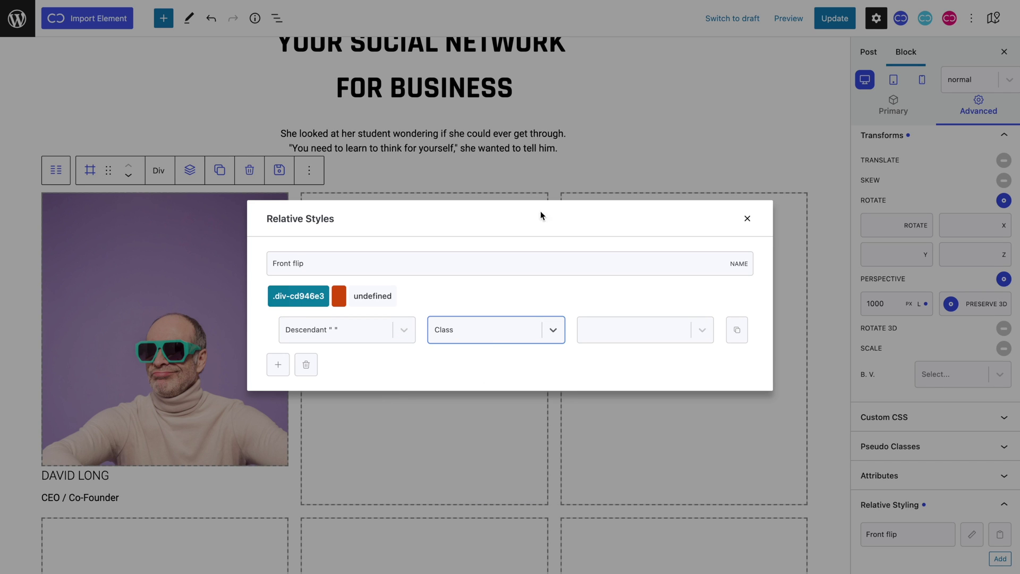
pyautogui.click(544, 191)
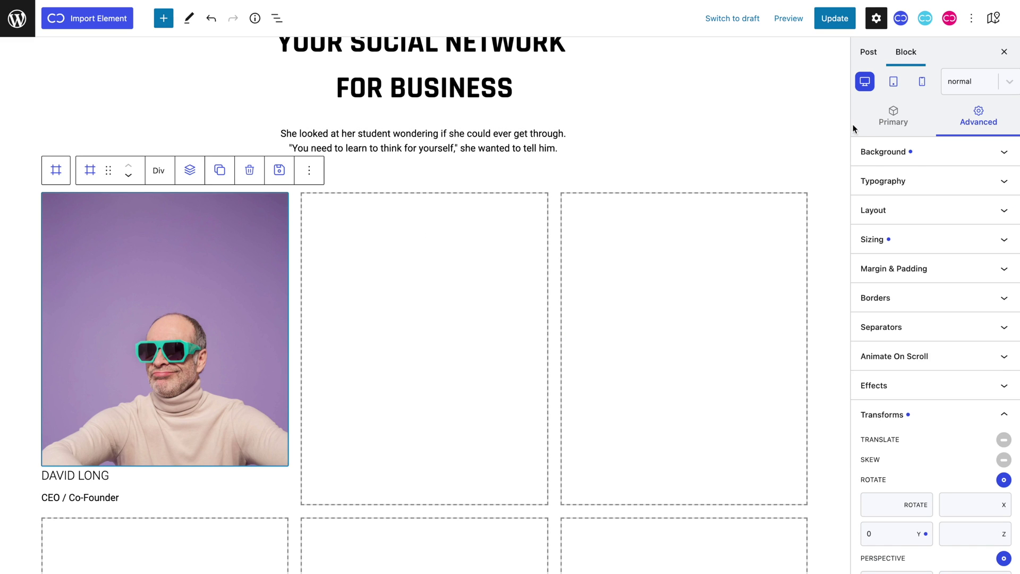
# Copy the photo block's class and set div-c025126 as Front flip's target
pyautogui.click(869, 129)
pyautogui.tripleClick(904, 242)
pyautogui.hotkey('ctrl', 'c')
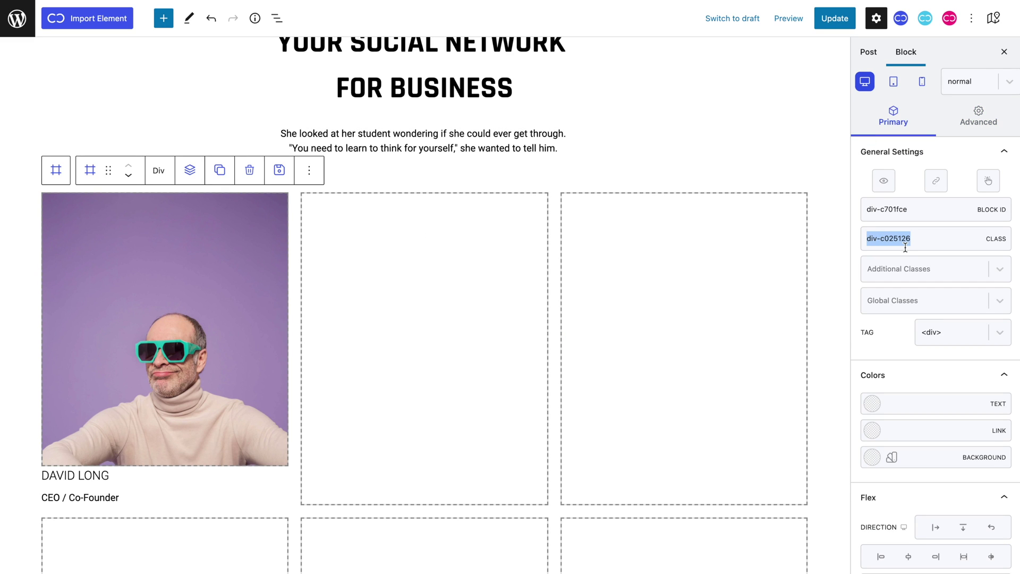
pyautogui.click(58, 171)
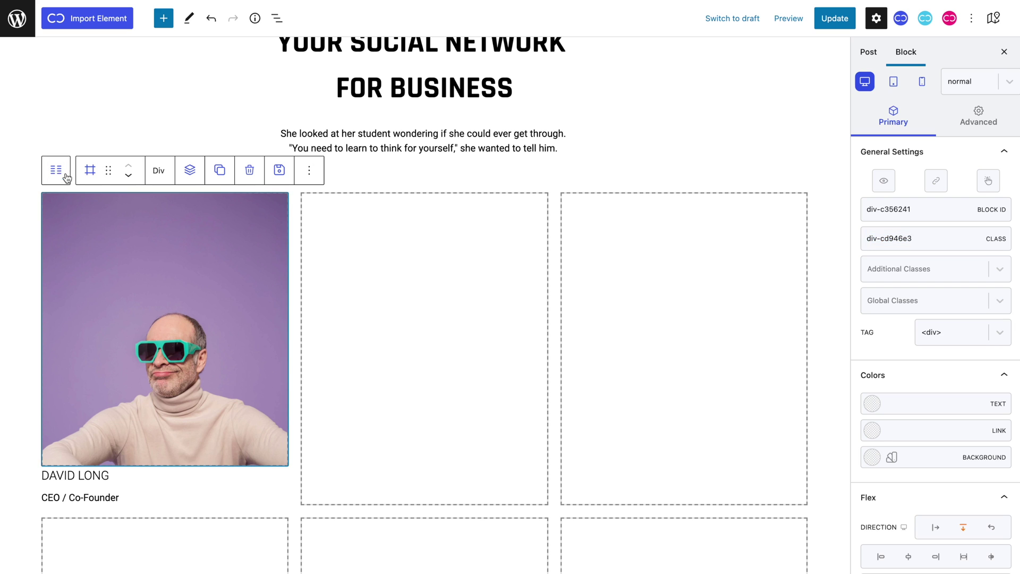
pyautogui.click(958, 111)
pyautogui.scroll(-1, 974, 302)
pyautogui.click(966, 536)
pyautogui.click(622, 316)
pyautogui.hotkey('ctrl', 'v')
pyautogui.press('Return')
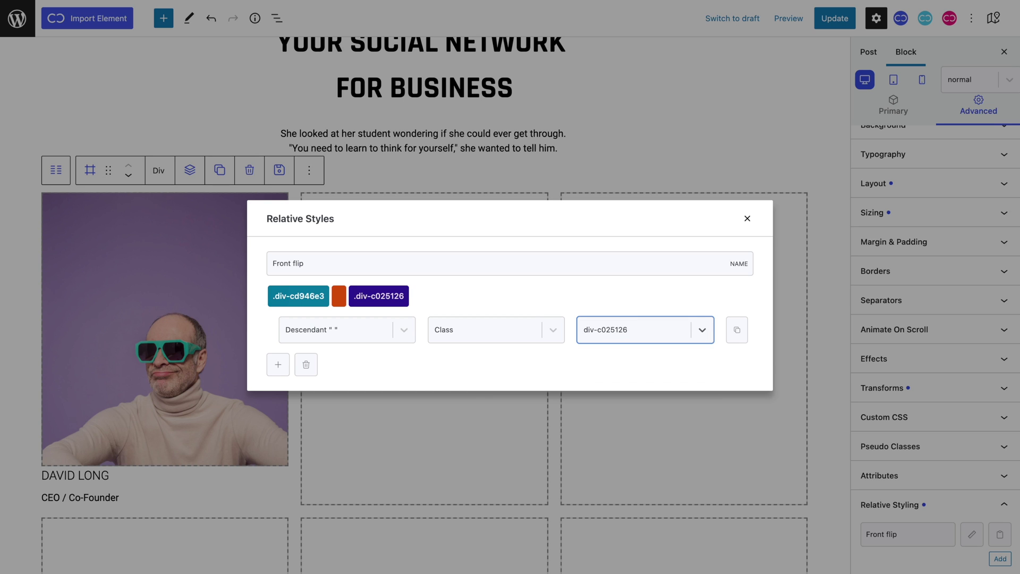
pyautogui.click(746, 218)
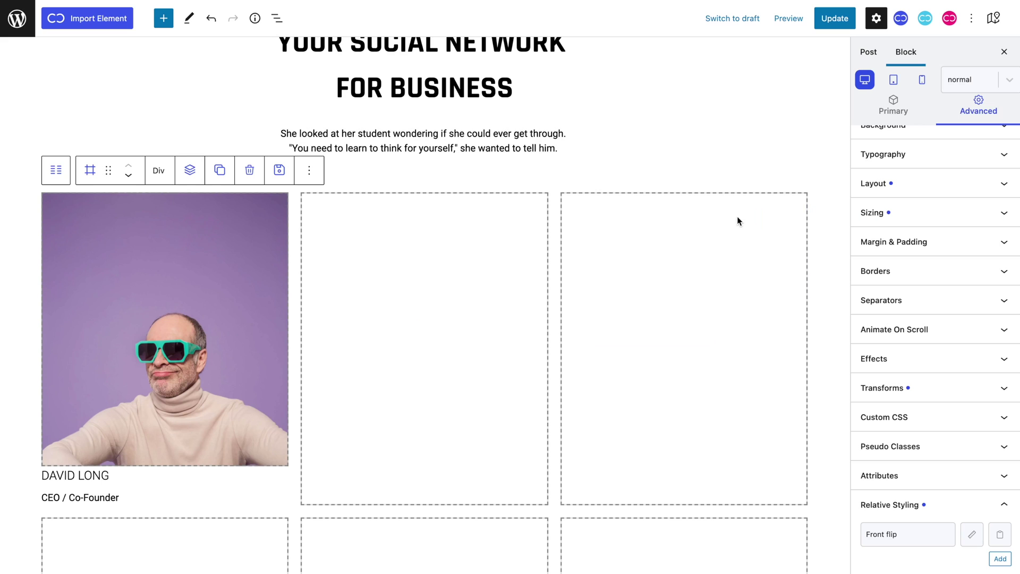
# Set Front flip's hover-state Rotate Y to -180, then return to normal state
pyautogui.click(995, 537)
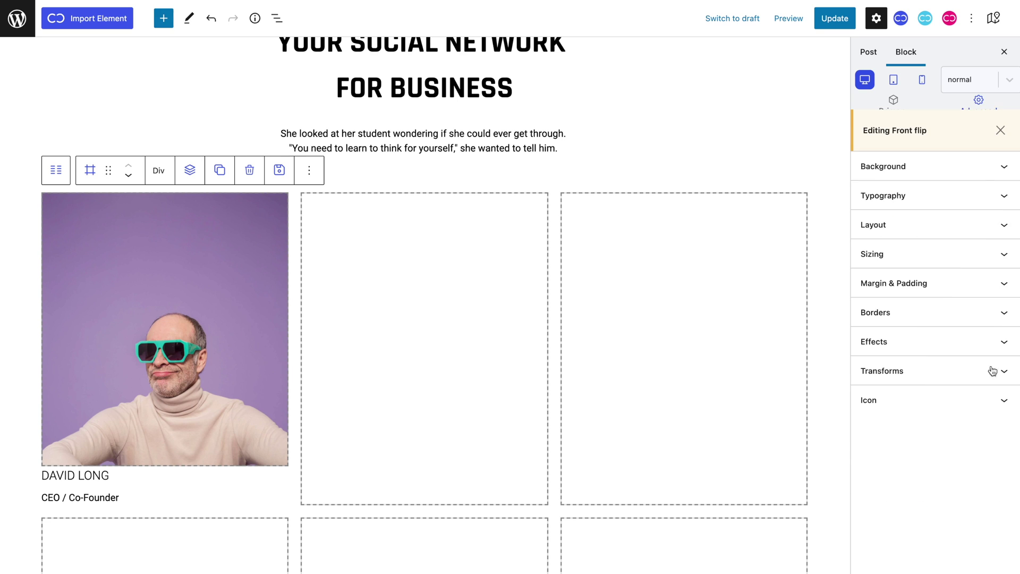
pyautogui.click(970, 85)
pyautogui.click(972, 127)
pyautogui.click(941, 367)
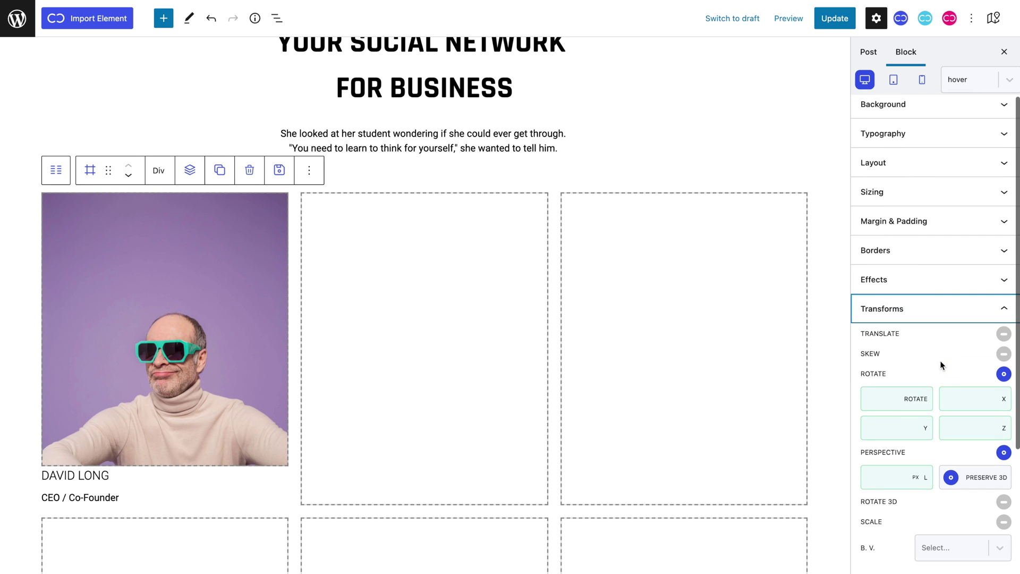
pyautogui.click(876, 425)
pyautogui.write('-180')
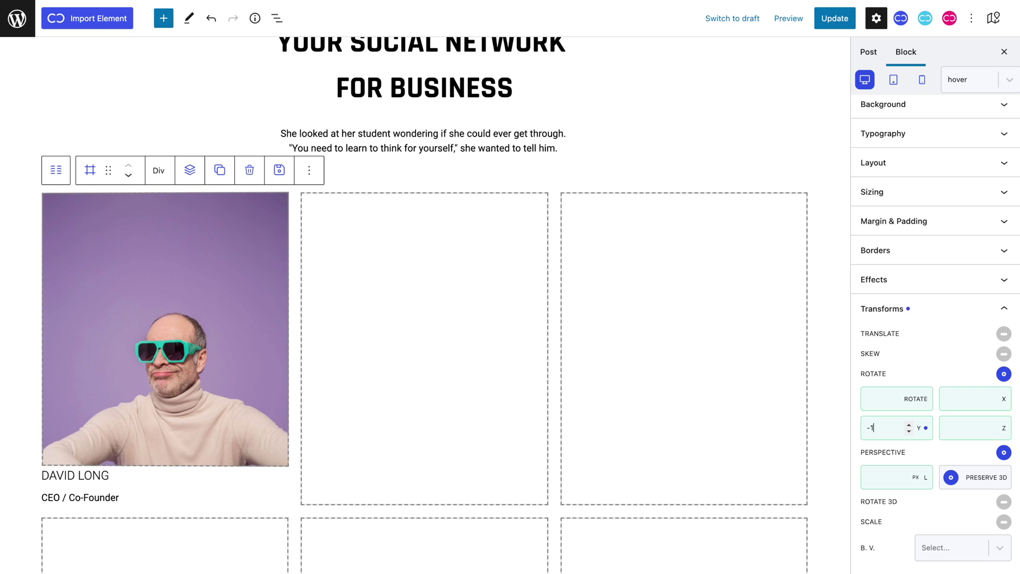
pyautogui.click(956, 88)
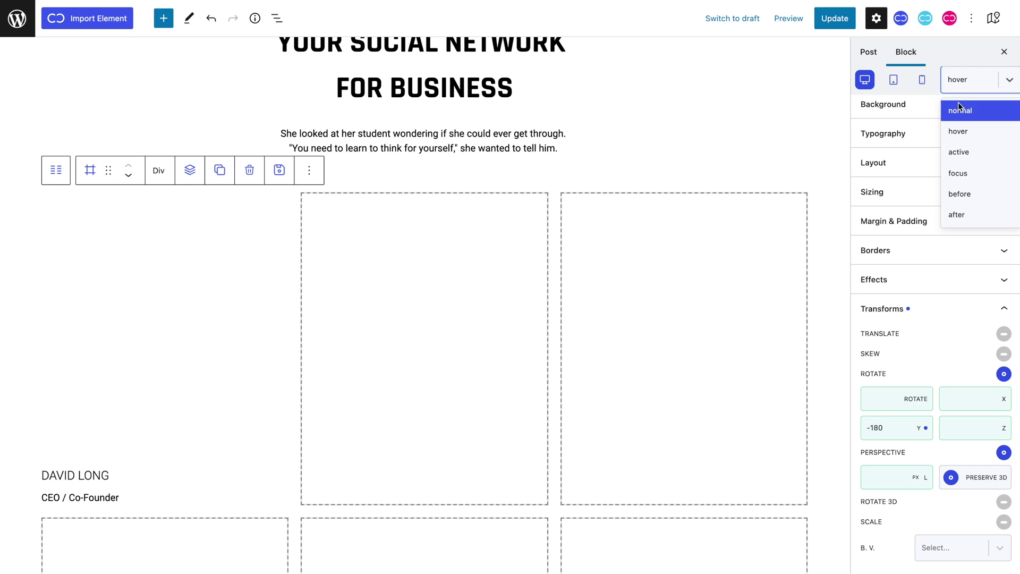
pyautogui.click(960, 109)
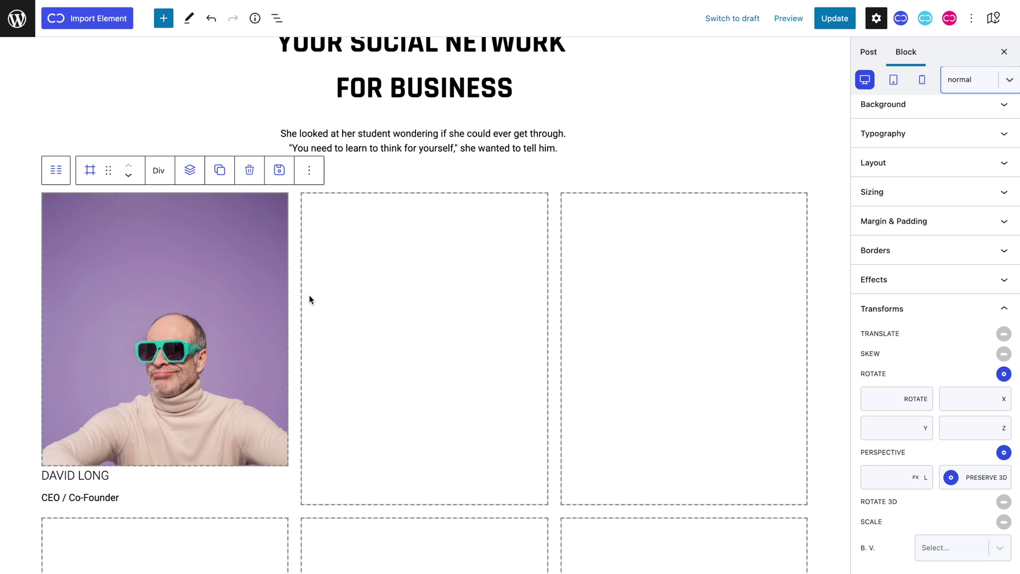
# Add a 0.8 duration transition to the photo block, then stop editing Front flip
pyautogui.click(993, 19)
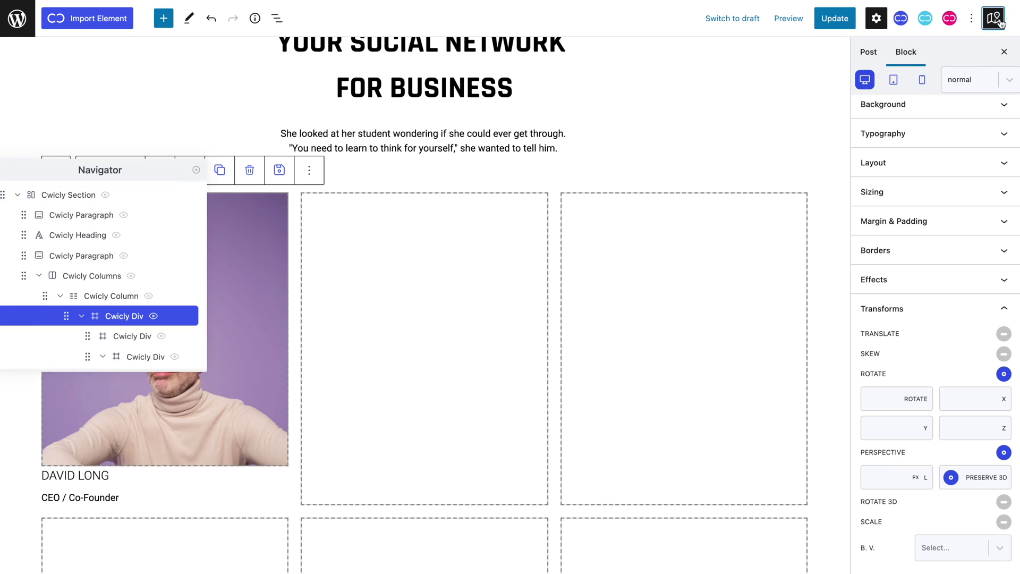
pyautogui.click(89, 337)
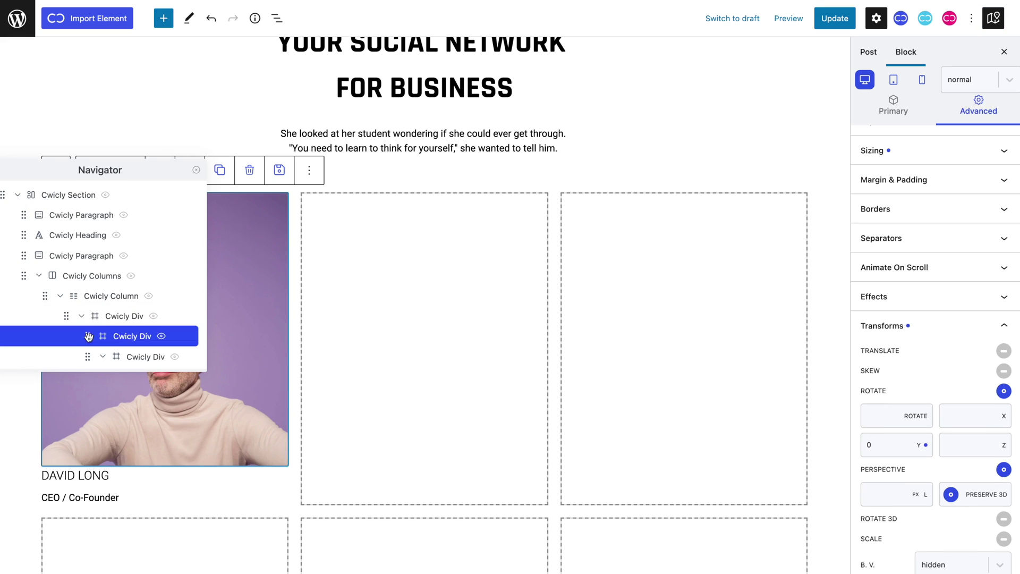
pyautogui.click(195, 175)
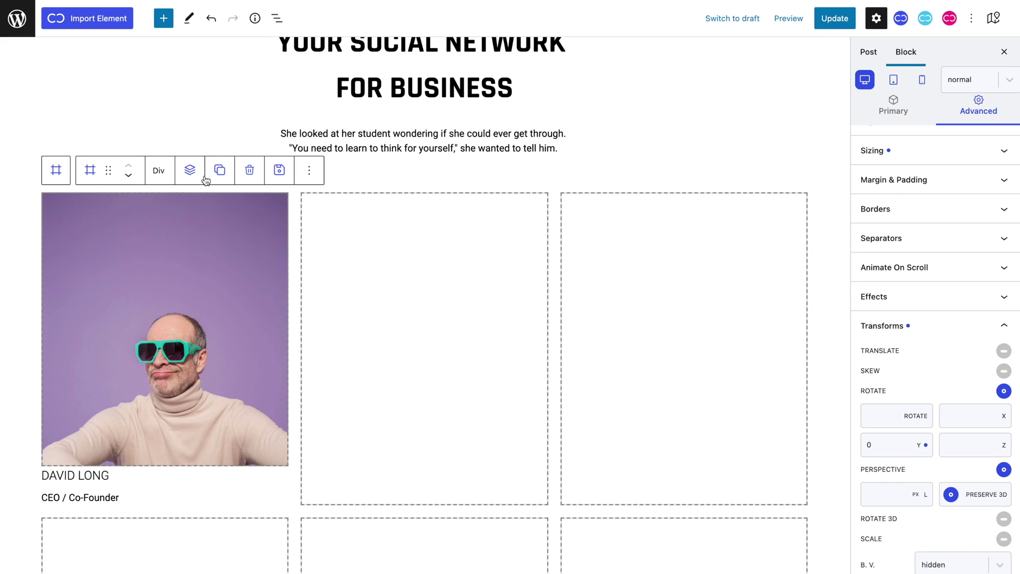
pyautogui.click(883, 291)
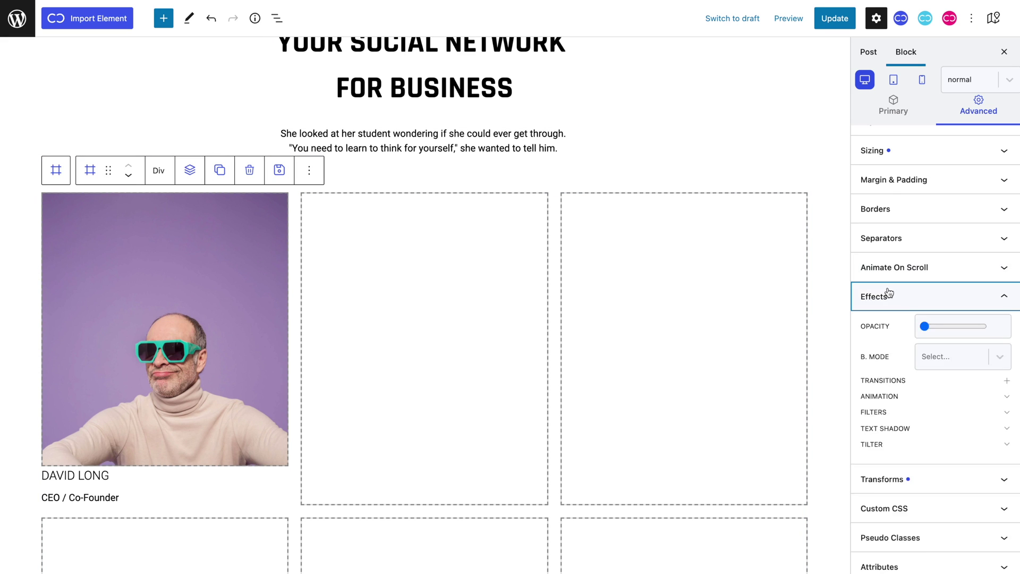
pyautogui.click(1006, 382)
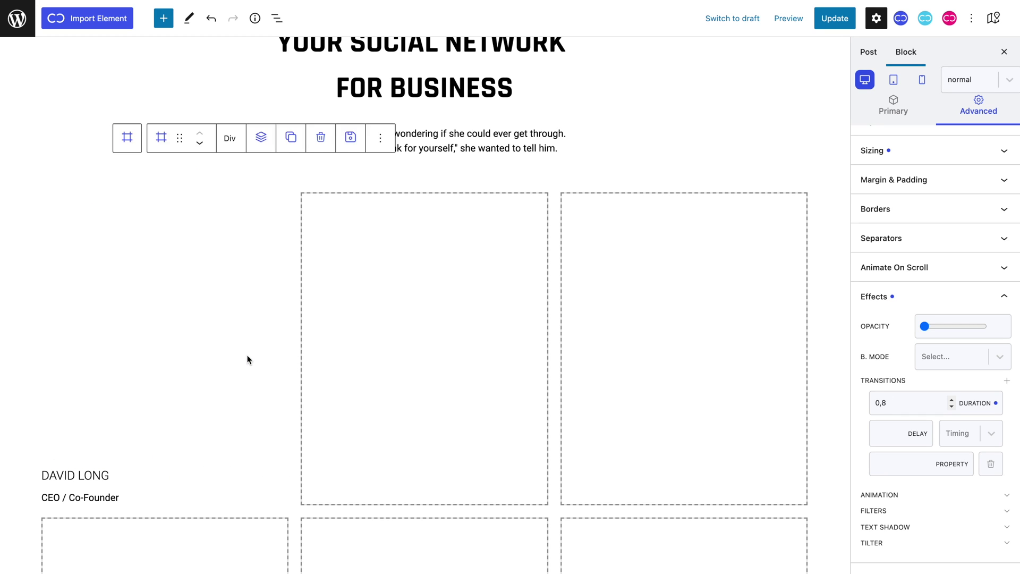
pyautogui.click(219, 372)
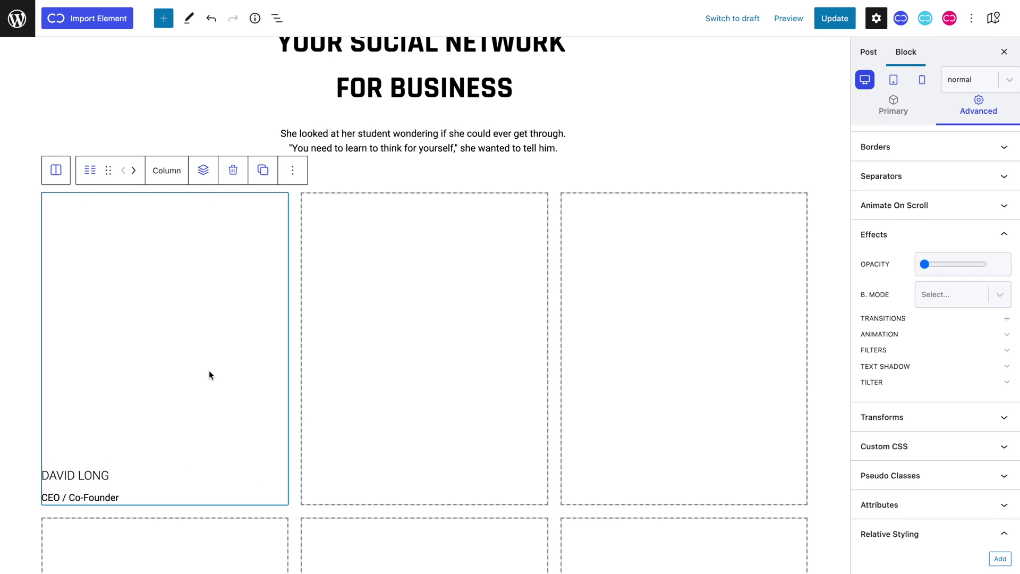
pyautogui.click(209, 371)
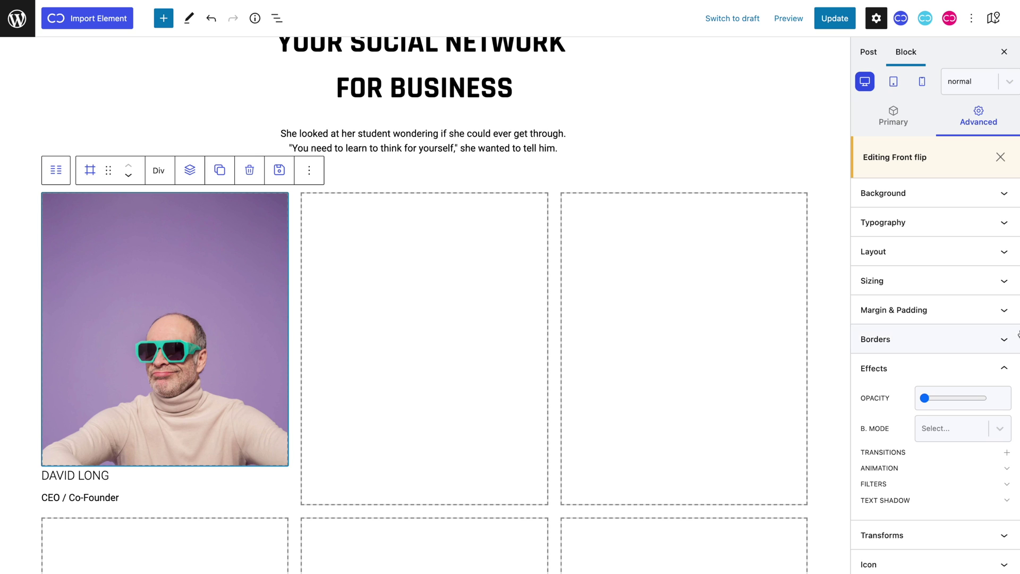
pyautogui.click(1000, 157)
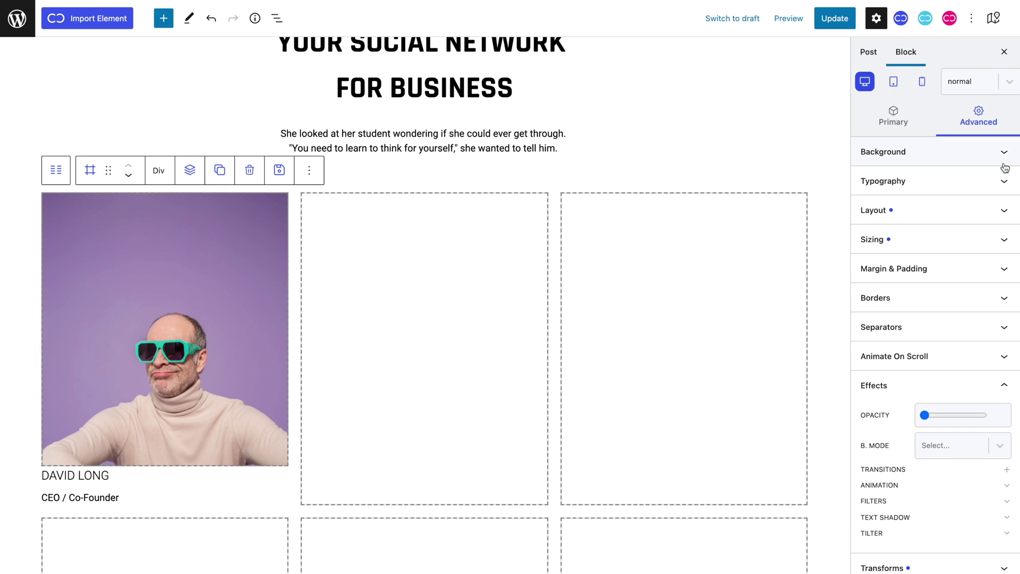
pyautogui.scroll(-3, 1004, 167)
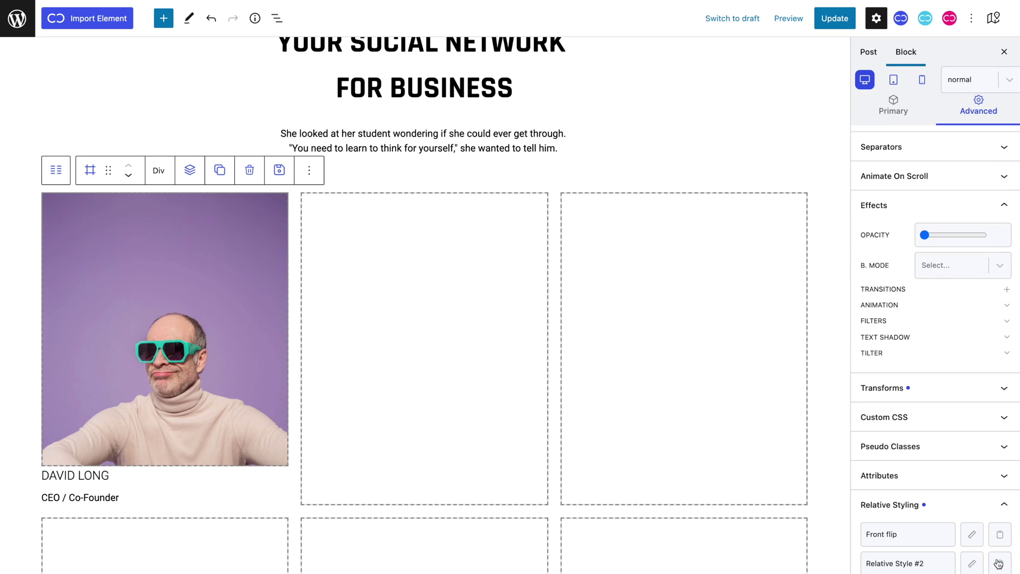
# Set the second relative style to Descendant combinator with Class selector type
pyautogui.click(965, 562)
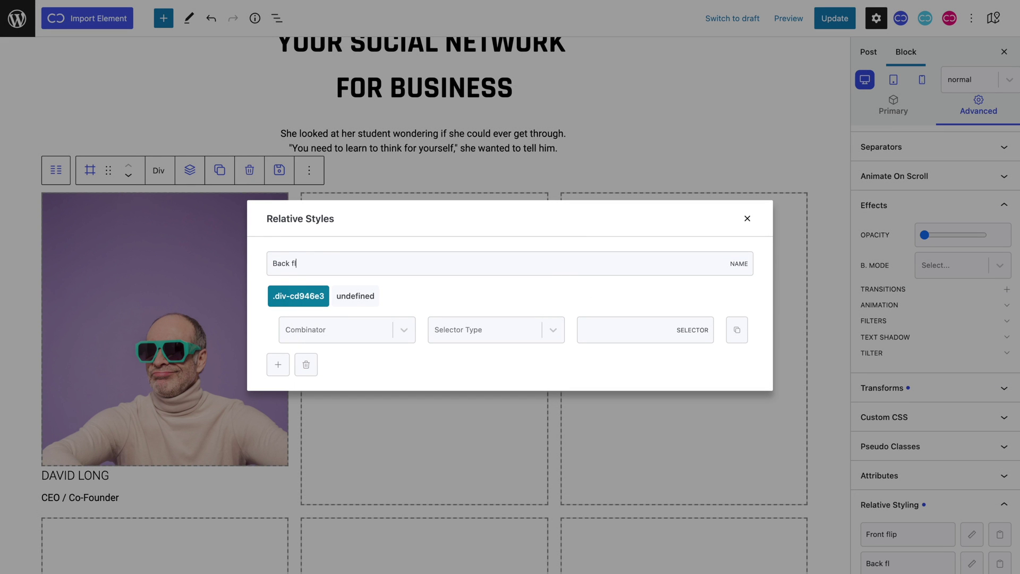
pyautogui.click(384, 332)
pyautogui.click(391, 382)
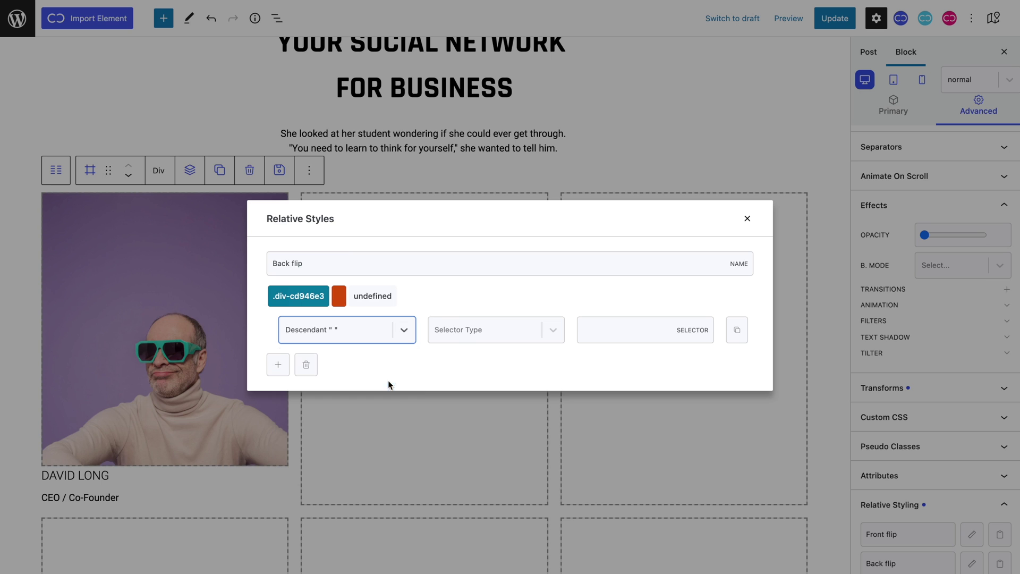
pyautogui.click(464, 332)
pyautogui.click(484, 386)
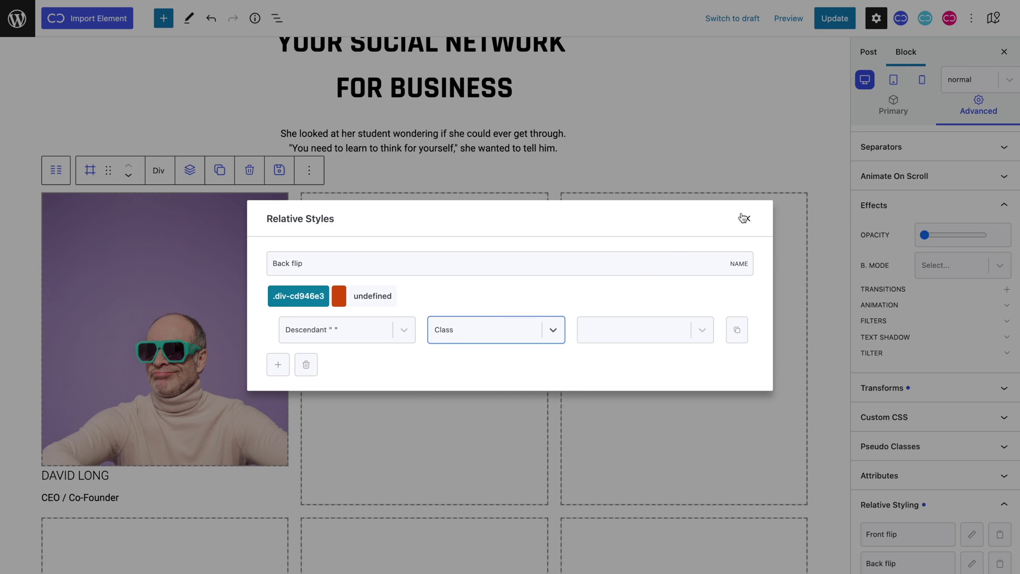
pyautogui.click(744, 218)
# Set the Back flip style's descendant target class to div-cfa72aa
pyautogui.click(987, 25)
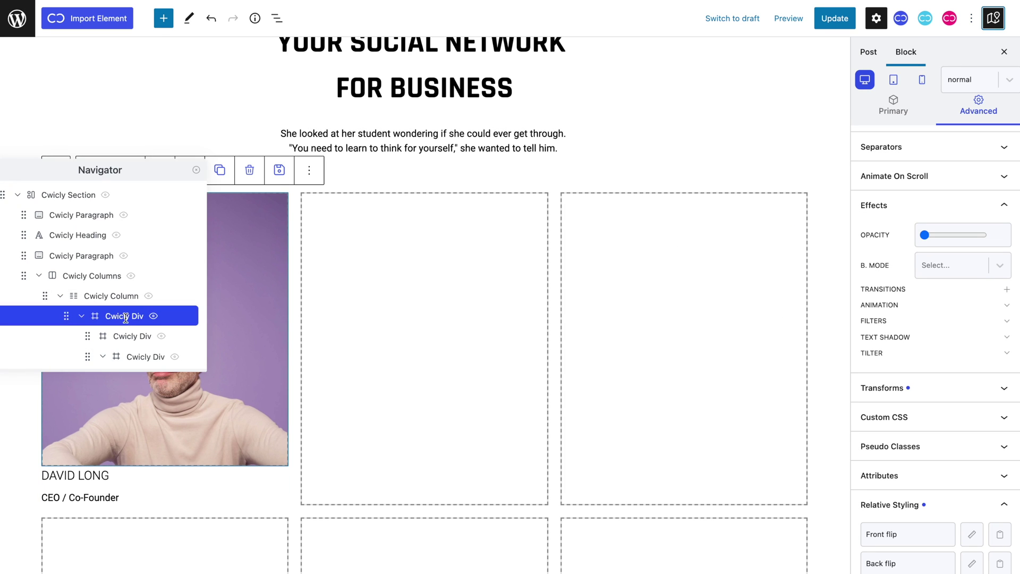
pyautogui.scroll(-3, 96, 297)
pyautogui.click(97, 281)
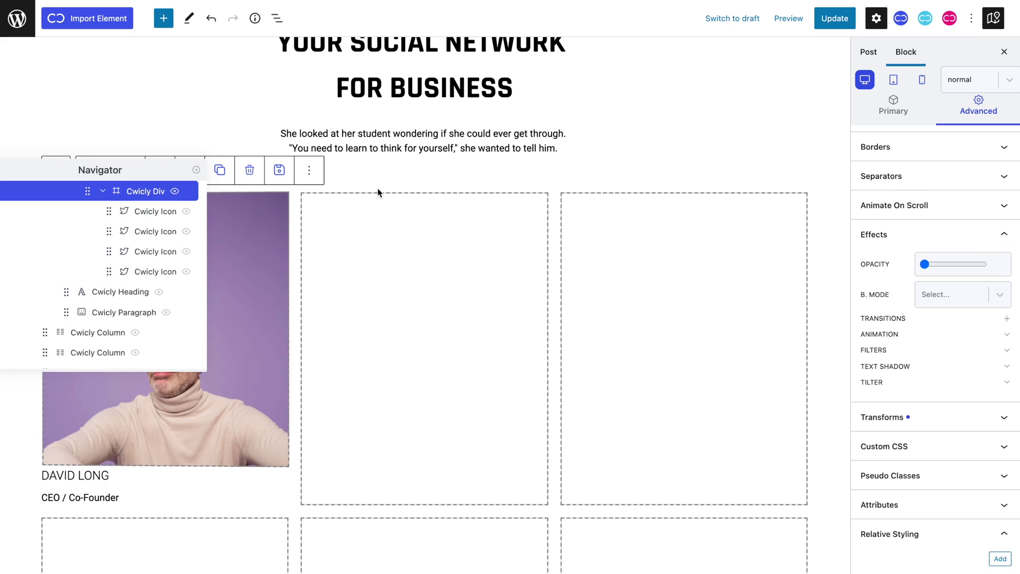
pyautogui.click(888, 109)
pyautogui.scroll(3, 877, 136)
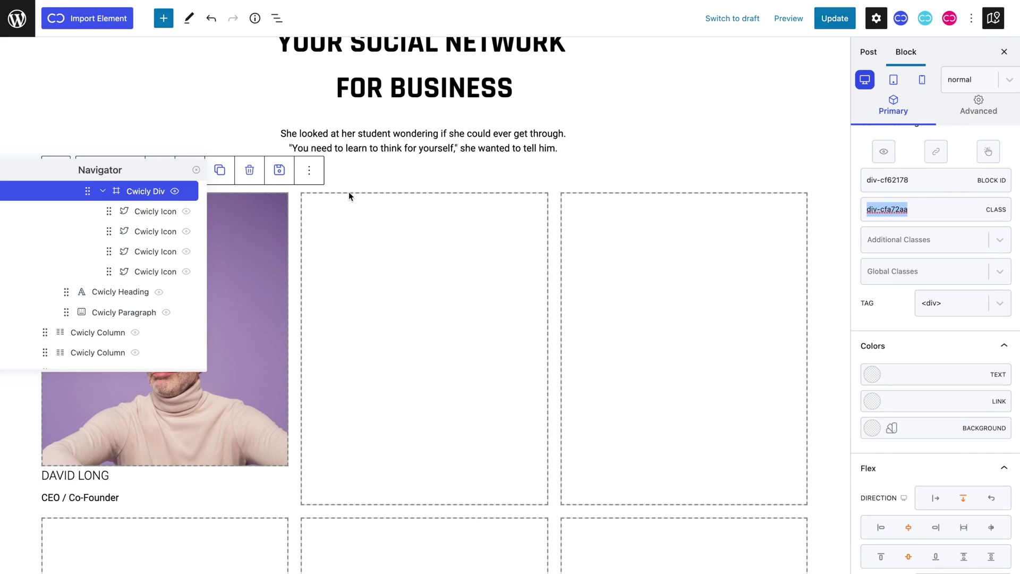
pyautogui.scroll(3, 95, 255)
pyautogui.click(63, 236)
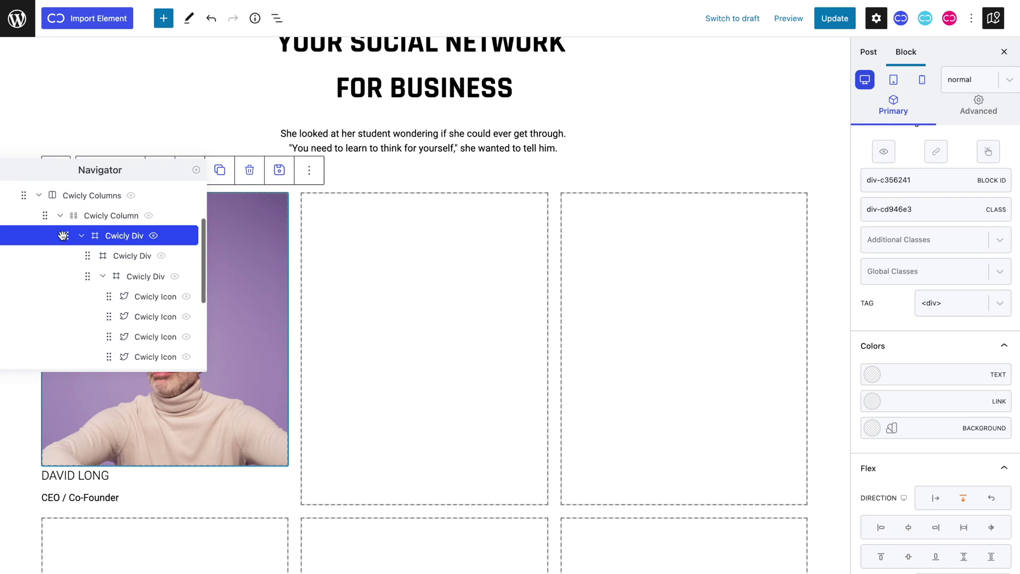
pyautogui.scroll(-2, 79, 234)
pyautogui.click(993, 18)
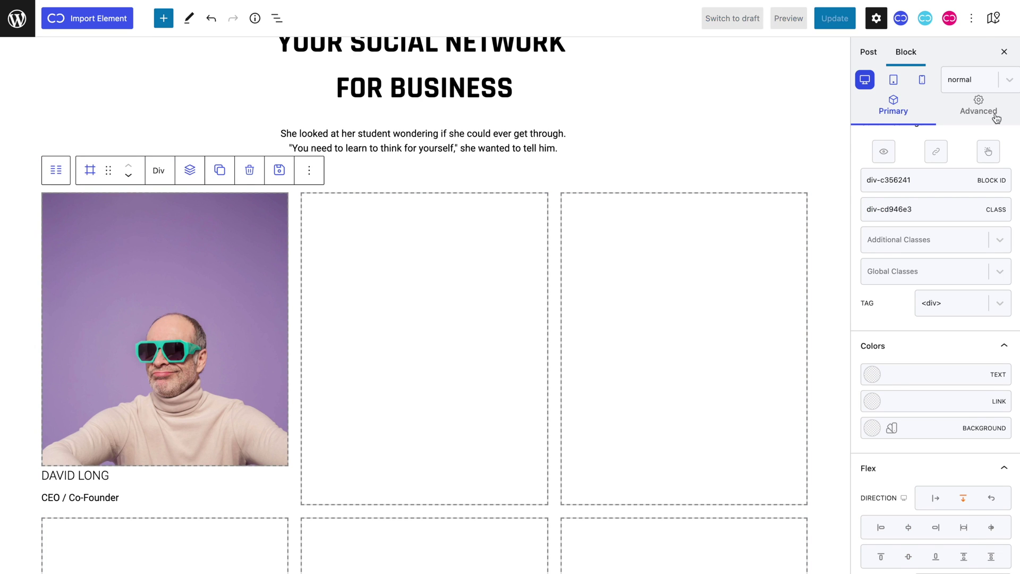
pyautogui.click(978, 109)
pyautogui.scroll(-1, 965, 317)
pyautogui.click(972, 535)
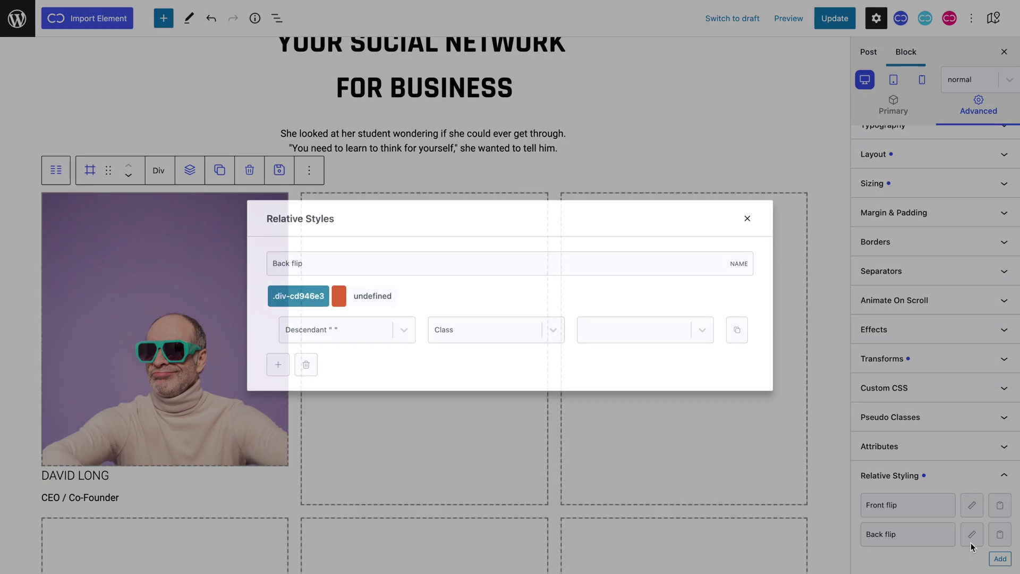
pyautogui.click(660, 326)
pyautogui.write('div-cfa72aa')
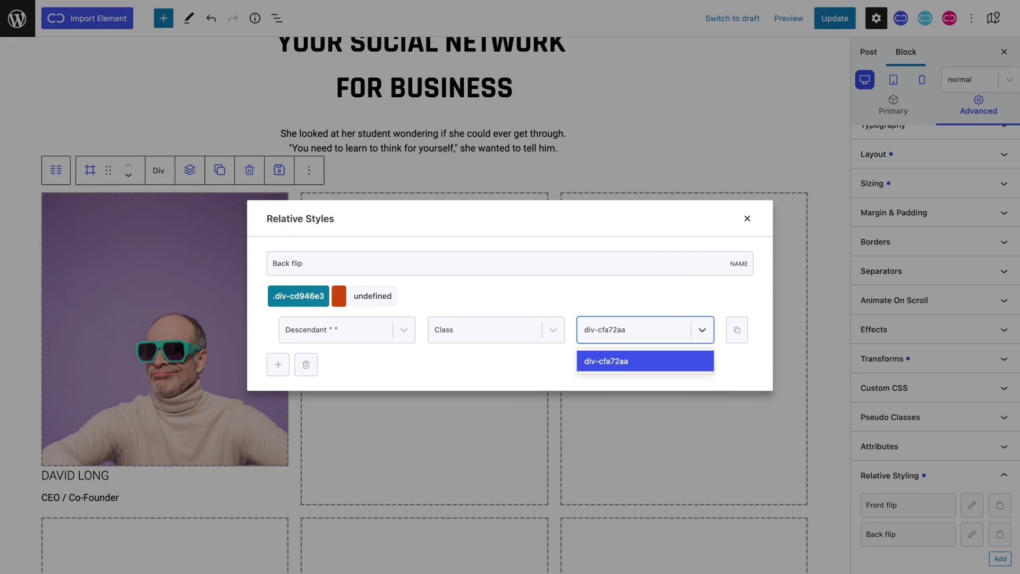
pyautogui.press('Return')
pyautogui.click(746, 219)
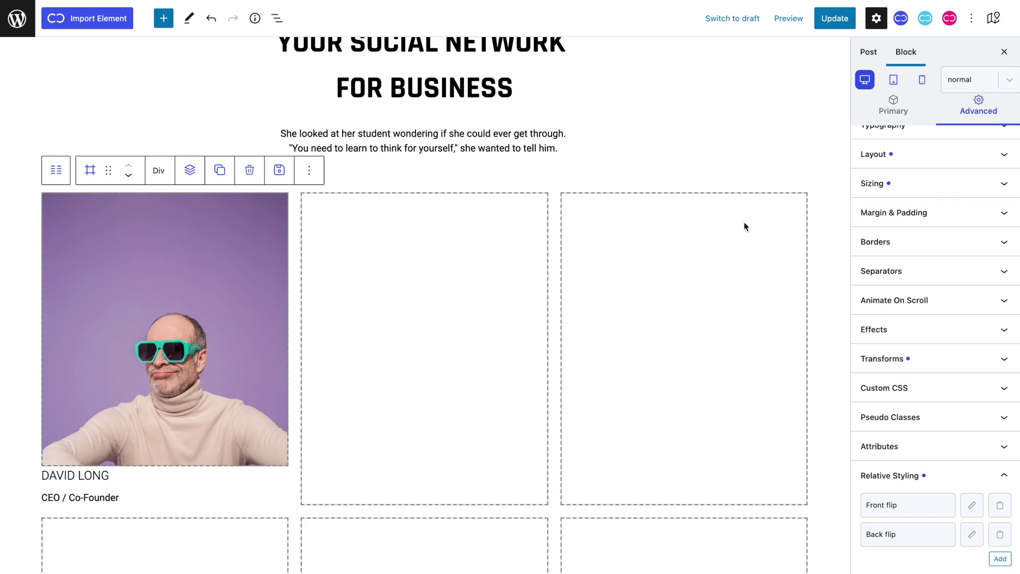
# Set Back flip's hover-state Rotate Y to 0, then return to normal state
pyautogui.click(1002, 534)
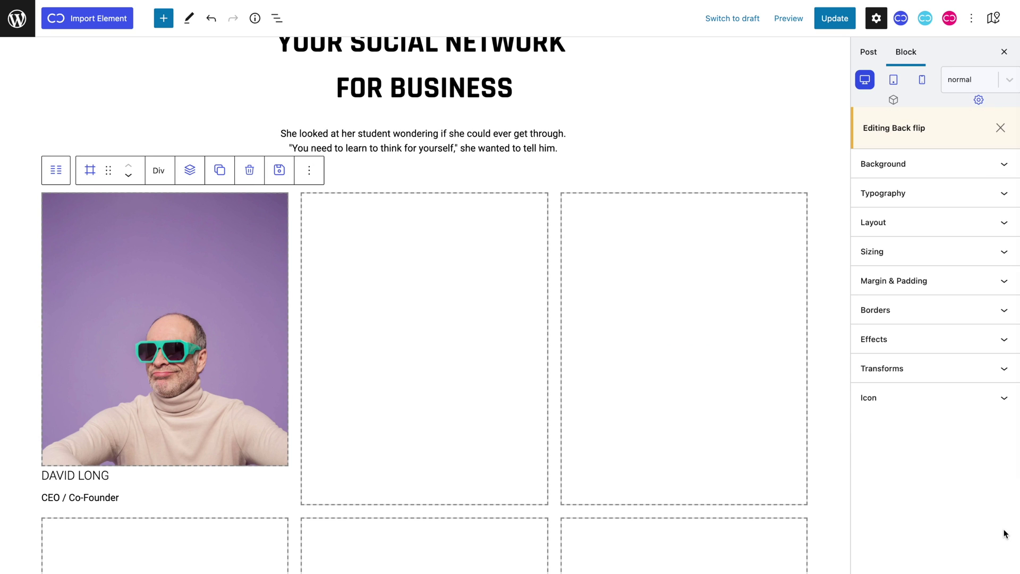
pyautogui.click(984, 377)
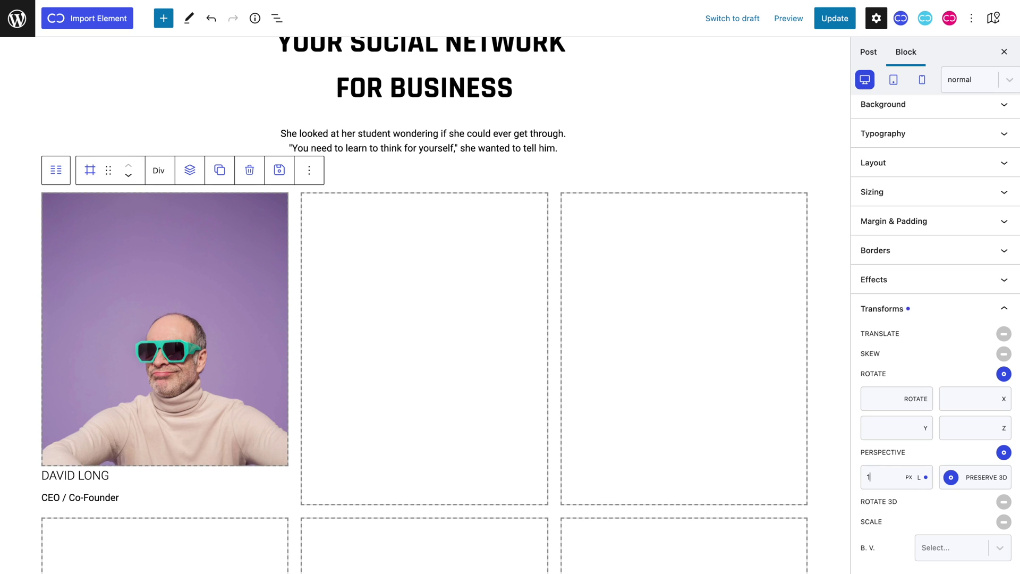
pyautogui.click(961, 88)
pyautogui.click(963, 135)
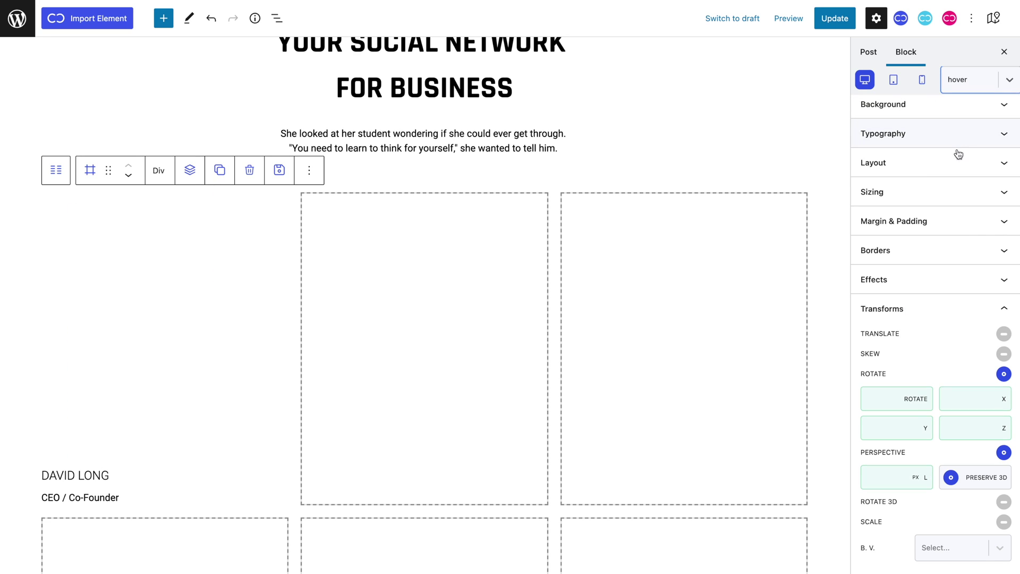
pyautogui.click(880, 423)
pyautogui.write('0')
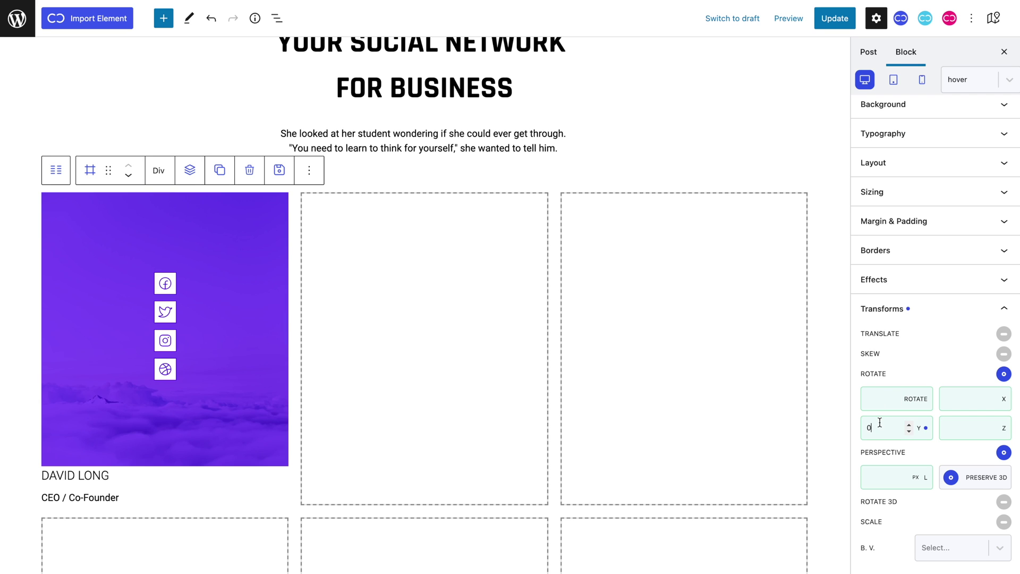
pyautogui.click(978, 84)
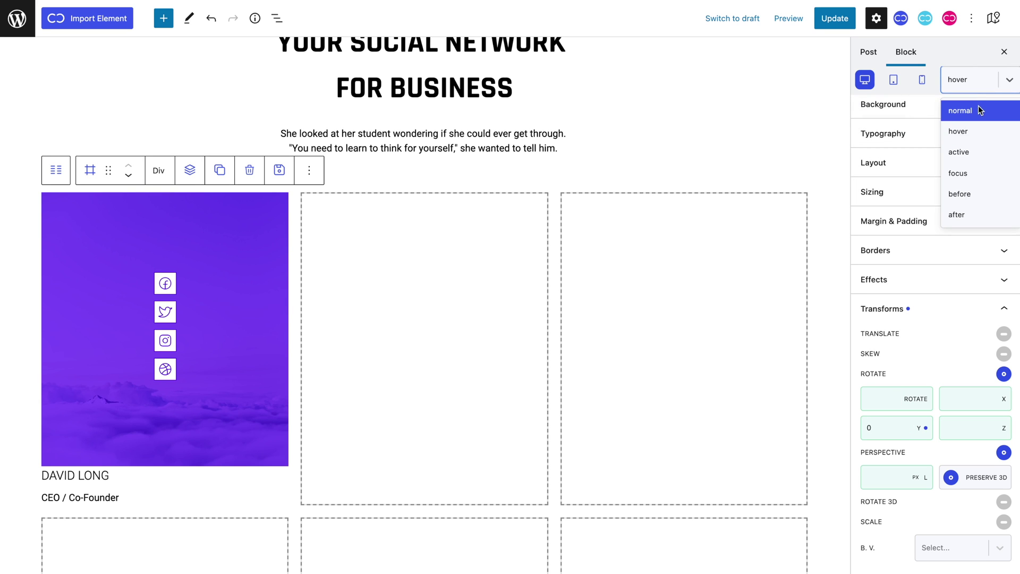
pyautogui.click(978, 105)
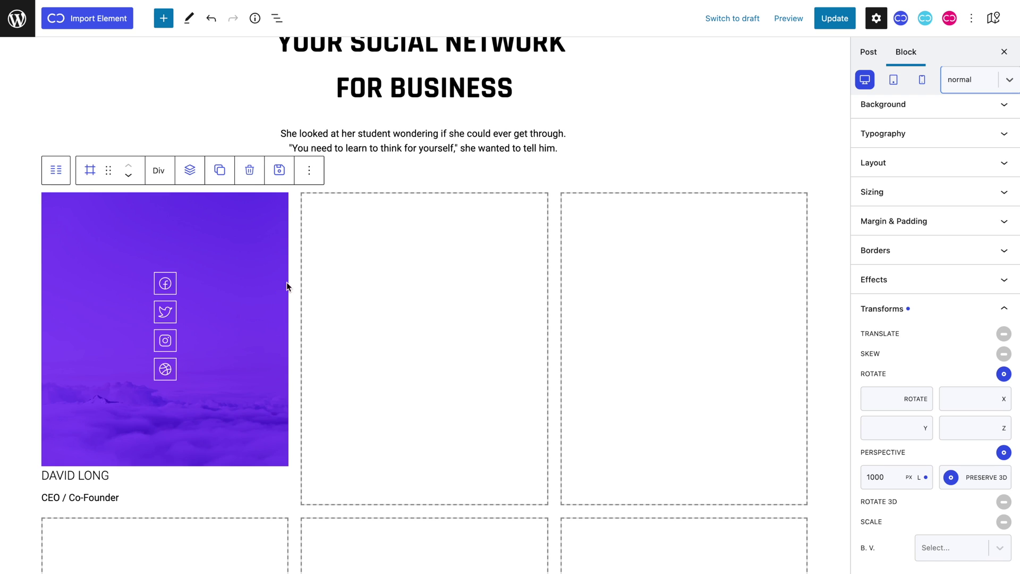
# Add a 0.8 s transition to the back face and finish editing Back flip
pyautogui.moveTo(255, 286)
pyautogui.click(898, 282)
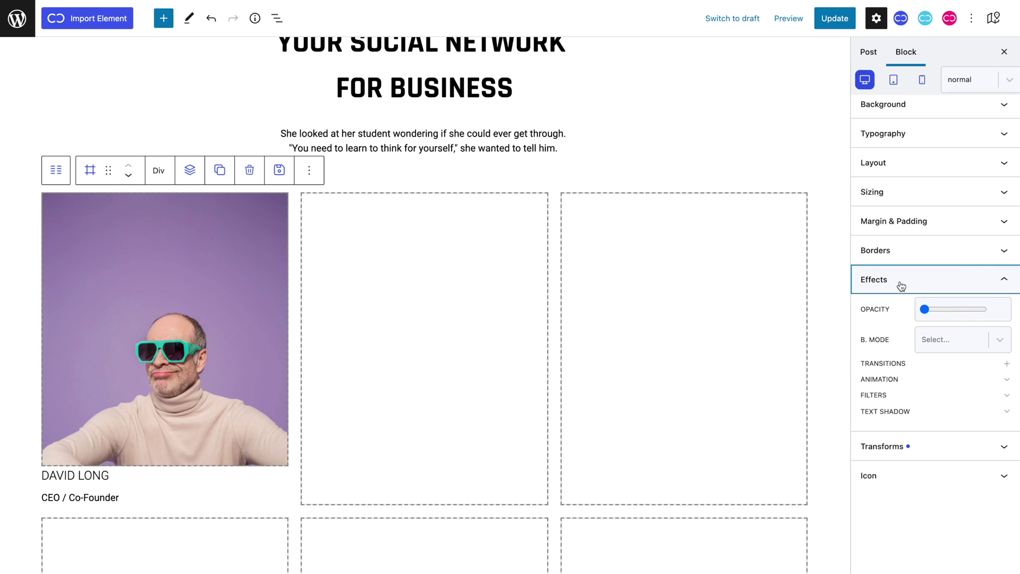
pyautogui.click(1006, 364)
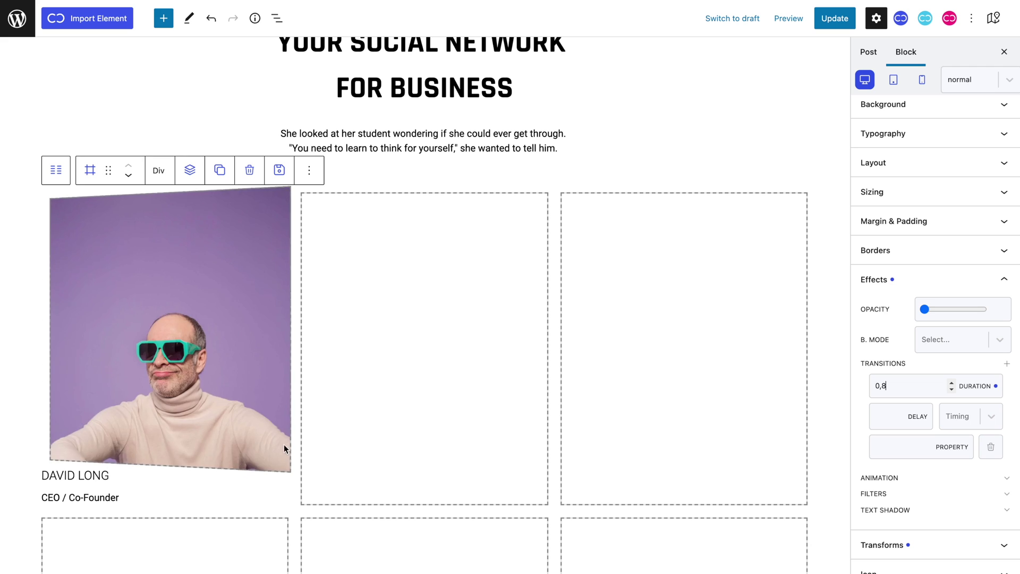
pyautogui.moveTo(280, 439)
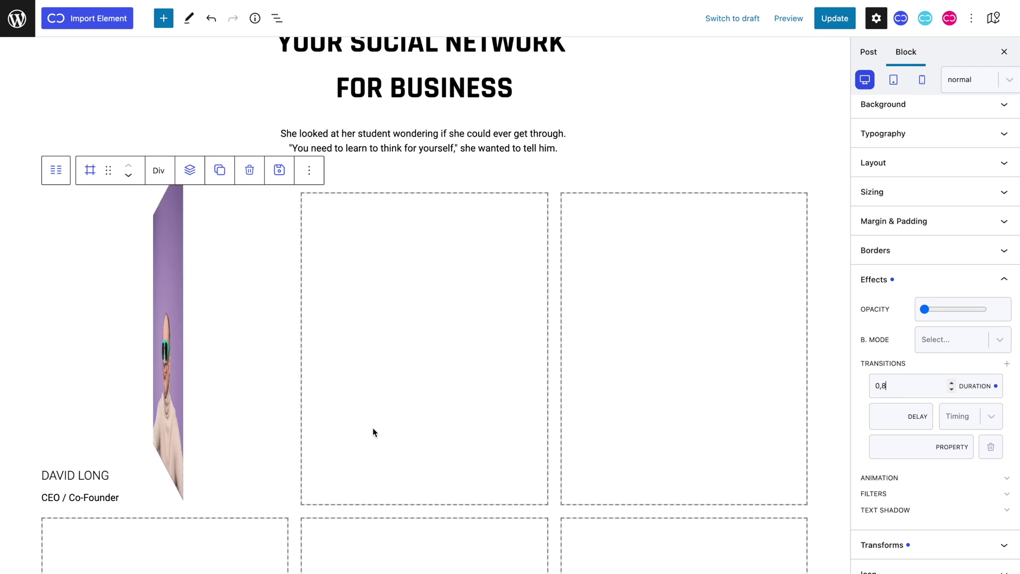
pyautogui.click(1003, 158)
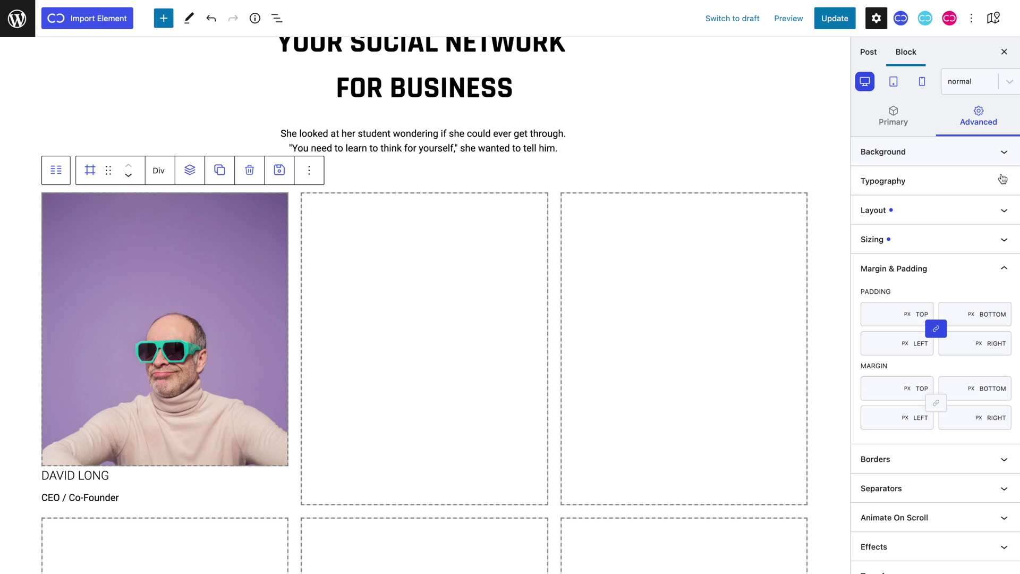
# Give the card a 30 px bottom margin and copy its column
pyautogui.click(949, 394)
pyautogui.write('30')
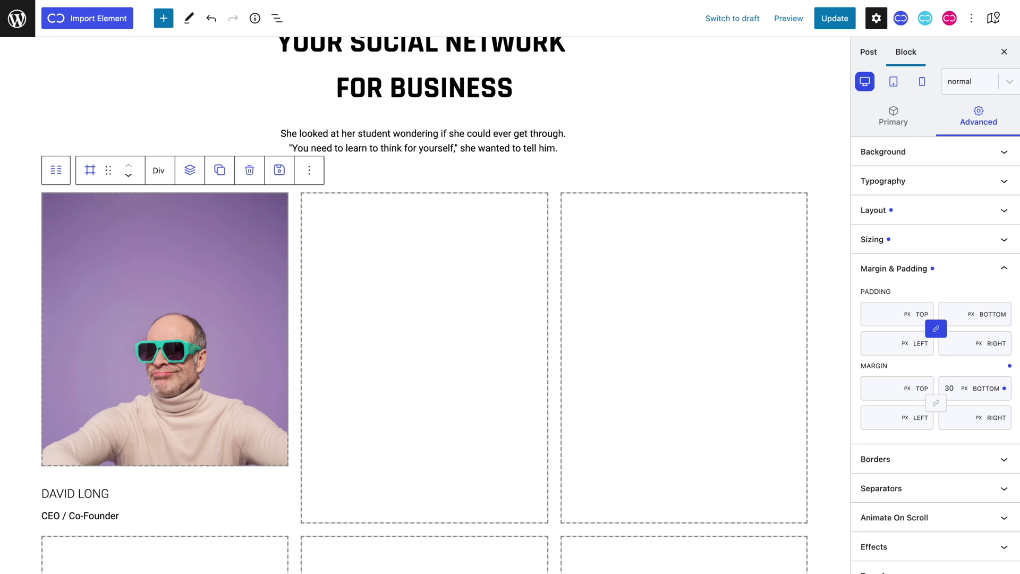
pyautogui.click(284, 483)
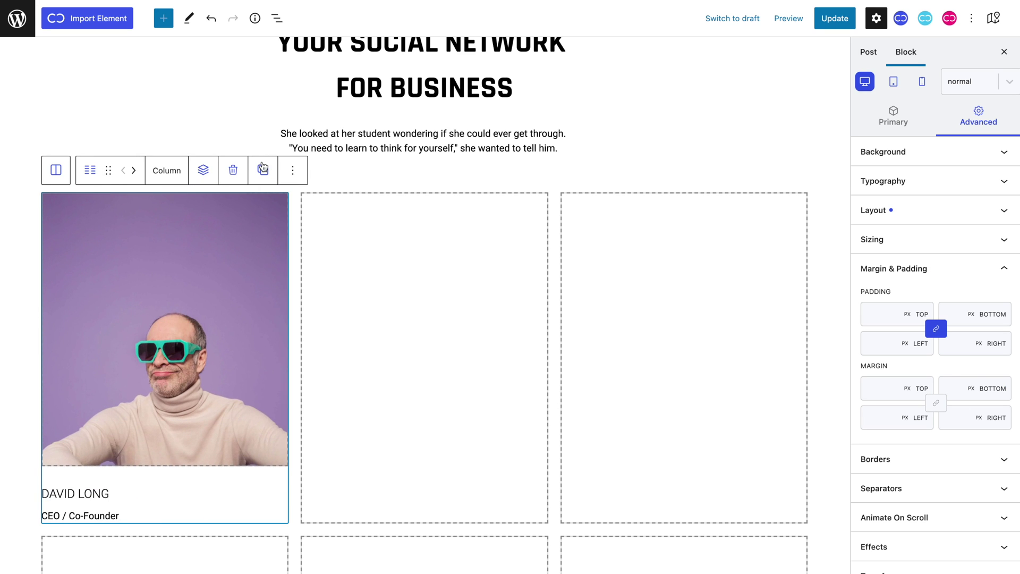
pyautogui.click(263, 169)
pyautogui.click(294, 283)
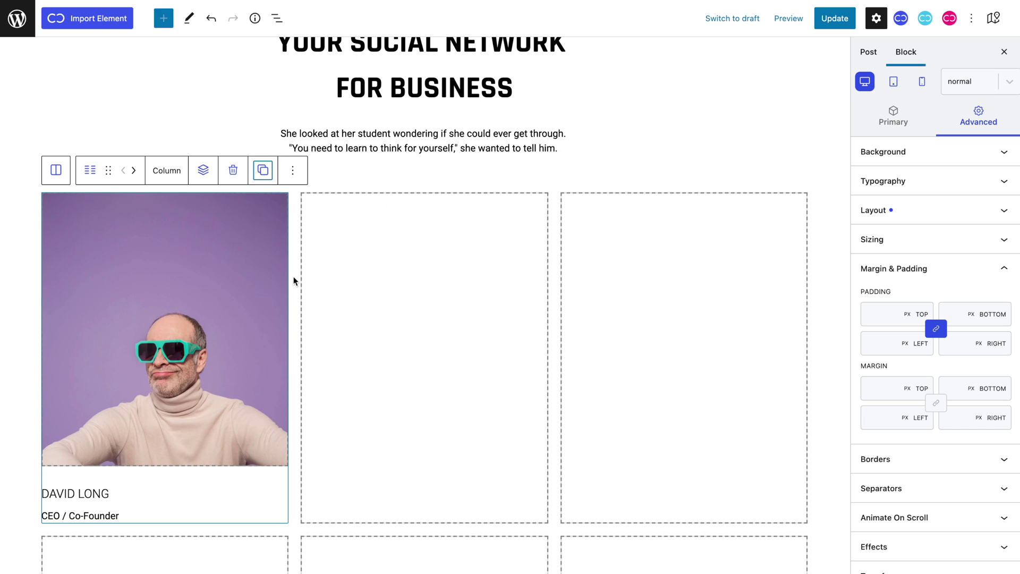
# Replace the second and third empty grid columns with the copied card
pyautogui.click(413, 282)
pyautogui.click(523, 171)
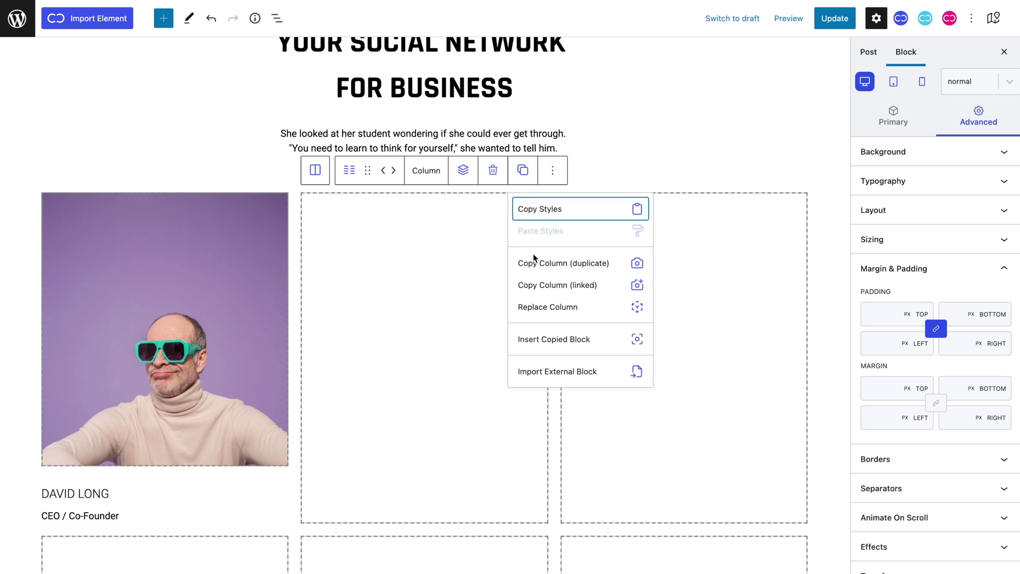
pyautogui.click(545, 313)
pyautogui.click(651, 300)
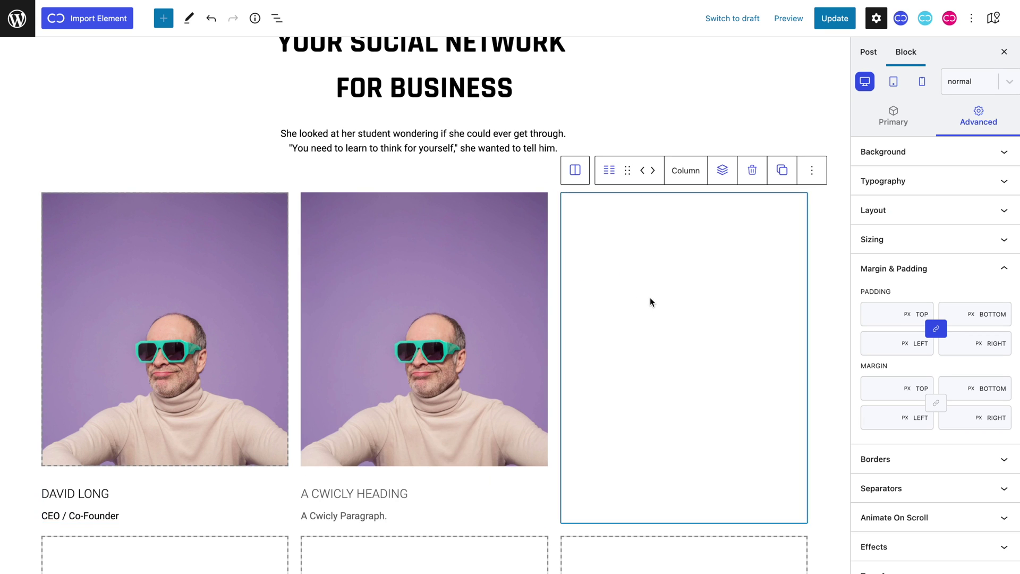
pyautogui.click(795, 177)
pyautogui.click(813, 313)
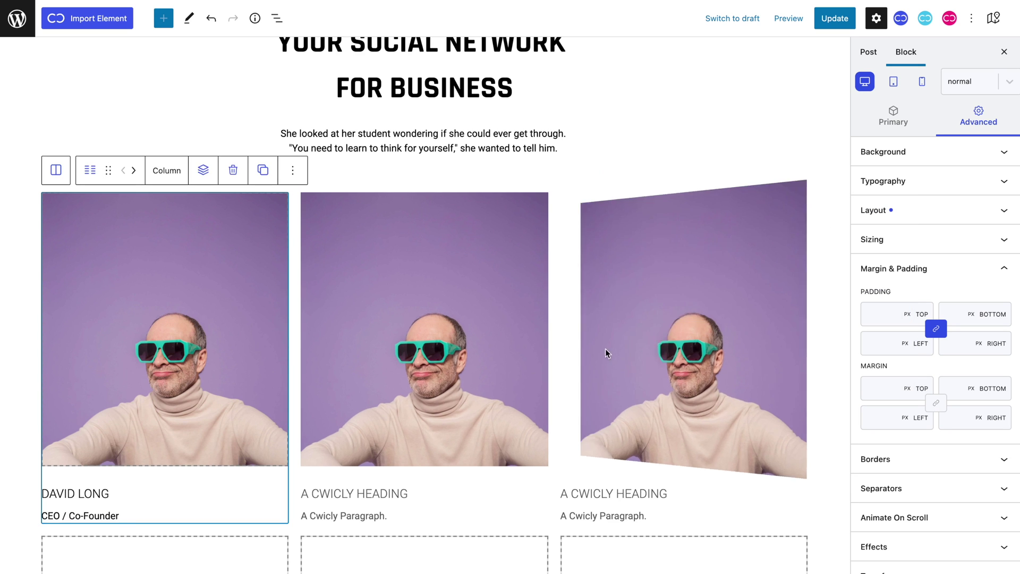
# Replace the third and middle row-two columns with the copied card
pyautogui.scroll(-4, 605, 352)
pyautogui.click(582, 362)
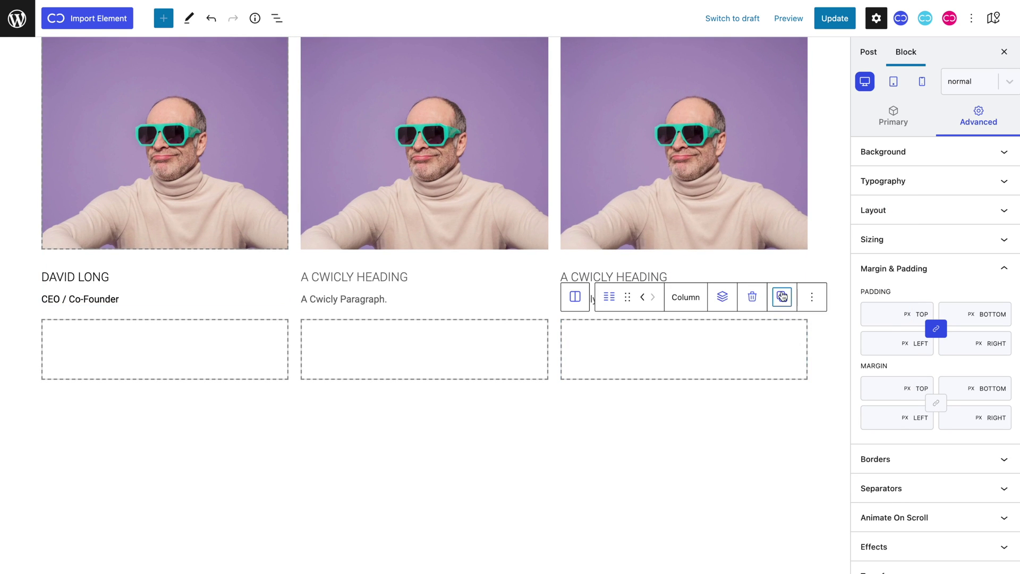
pyautogui.click(782, 296)
pyautogui.click(780, 432)
pyautogui.click(489, 420)
pyautogui.click(522, 357)
pyautogui.click(541, 504)
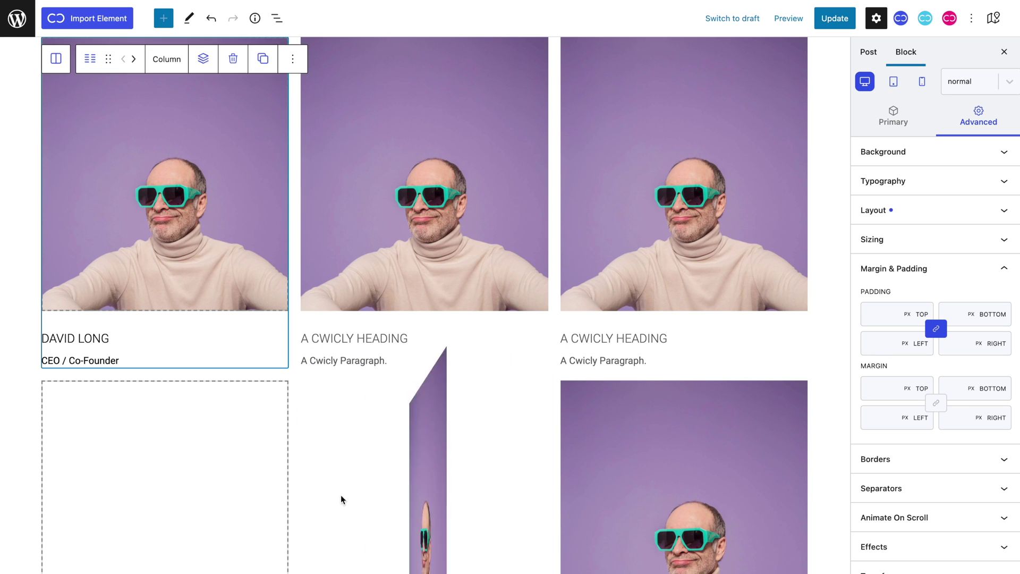
pyautogui.click(232, 474)
pyautogui.click(263, 358)
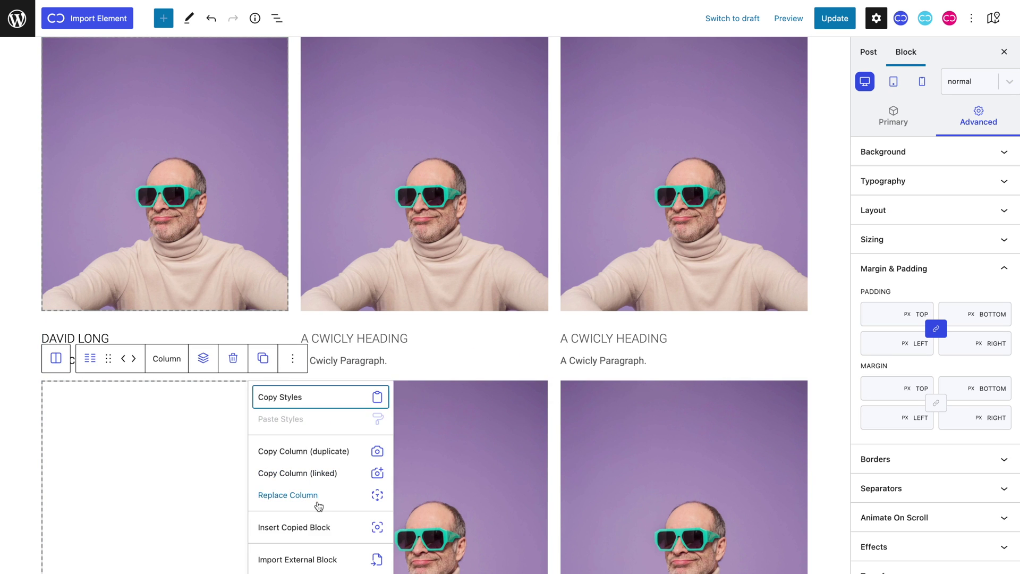
# Fill the last empty column with the card, then link a social icon and search Phosphor Light for 'dr'
pyautogui.click(319, 504)
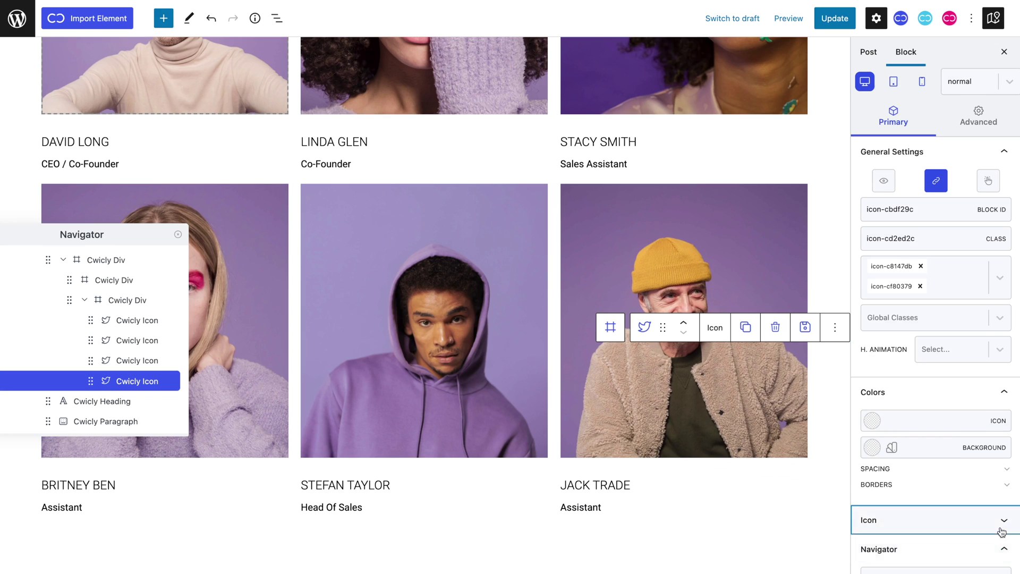
pyautogui.click(1004, 530)
pyautogui.click(945, 378)
pyautogui.write('dr')
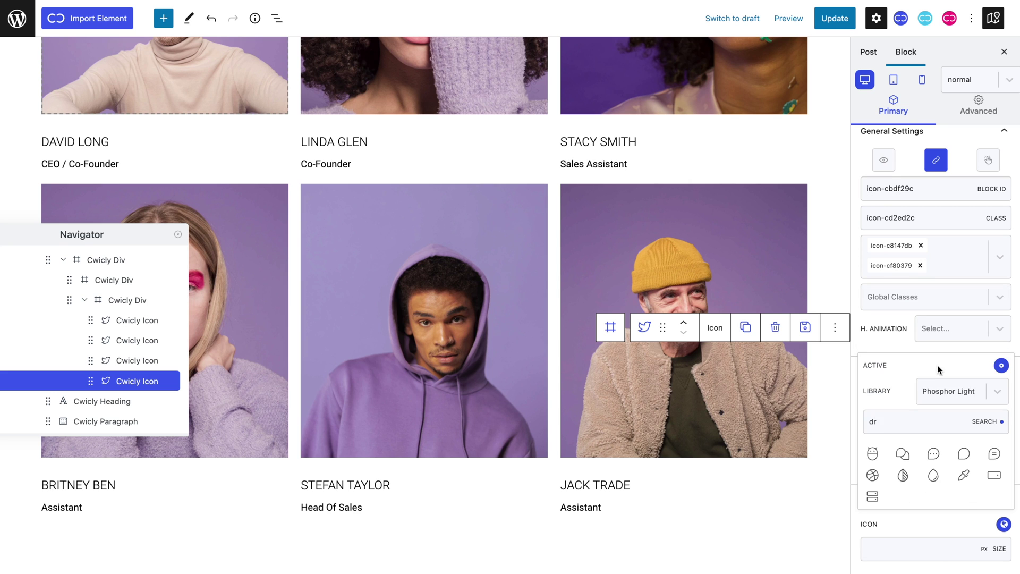
# Close the structure panel and deselect the icon to review the finished cards
pyautogui.click(177, 234)
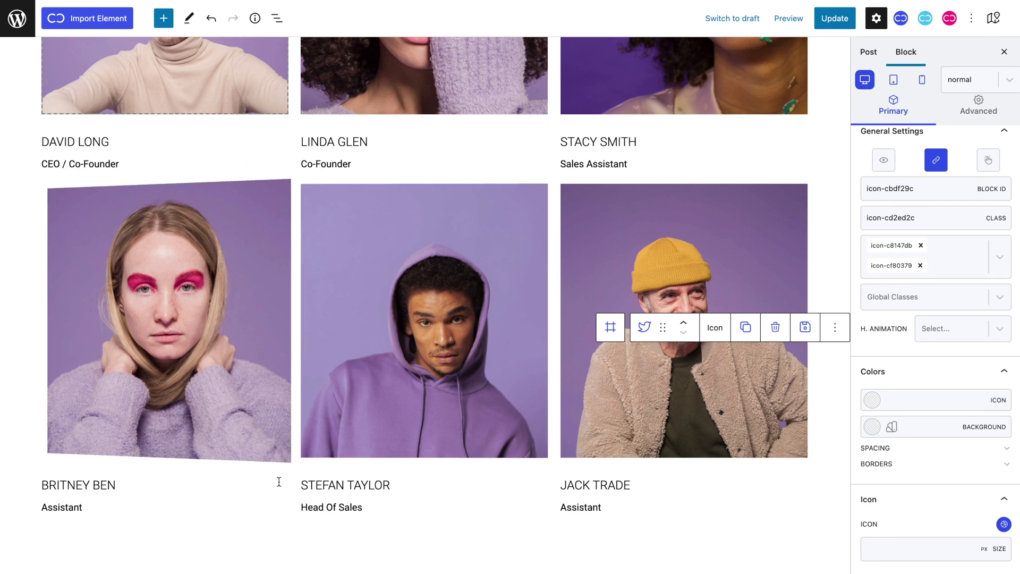
pyautogui.click(285, 531)
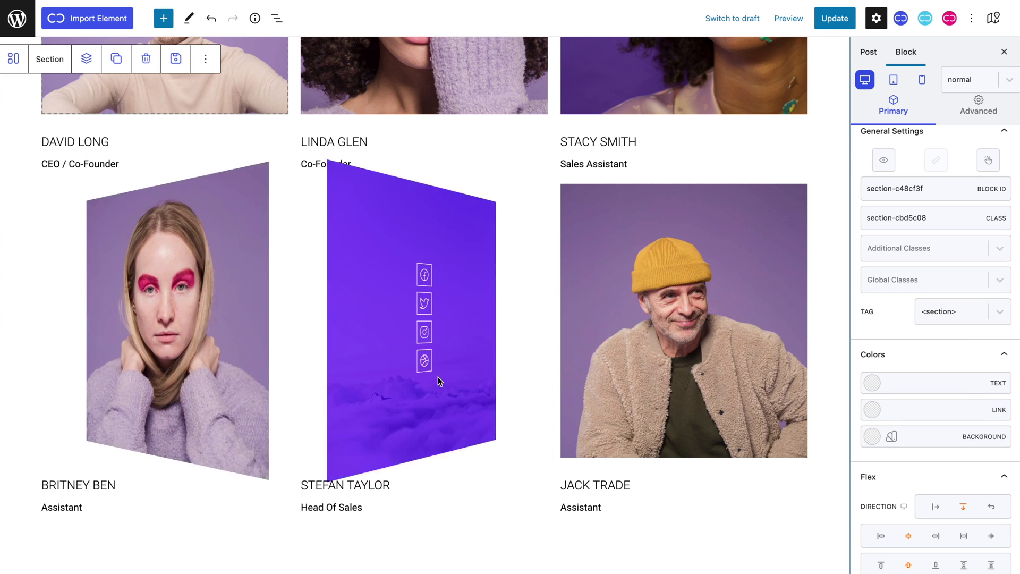
pyautogui.scroll(4, 640, 327)
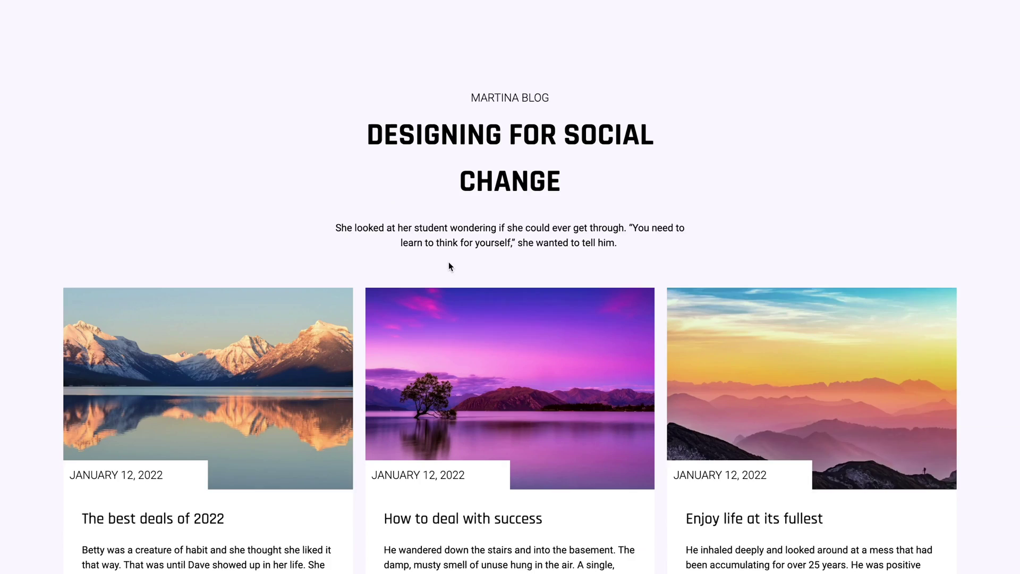
# Scroll down the live page to the blog cards and footer panels
pyautogui.scroll(-7, 449, 262)
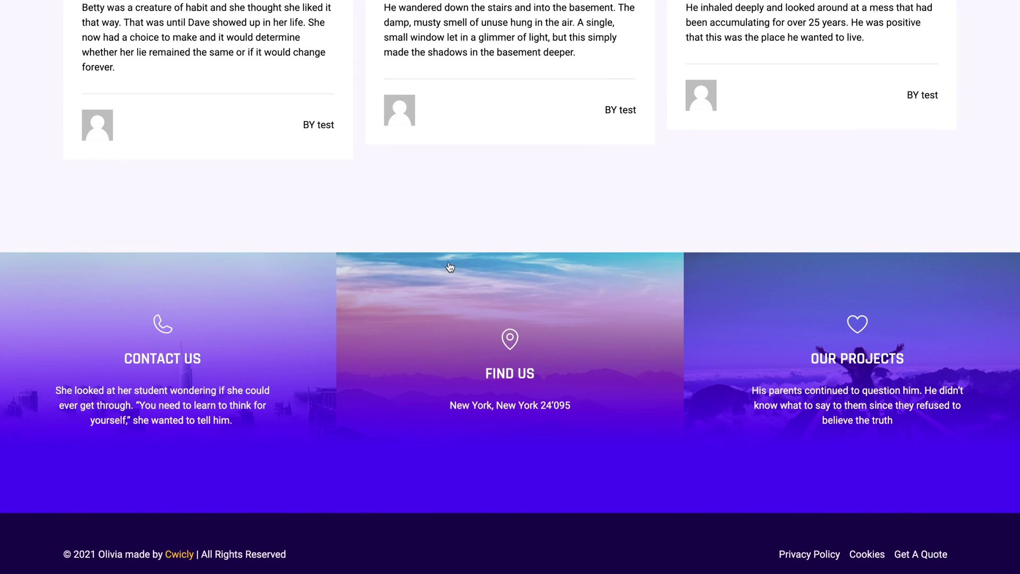